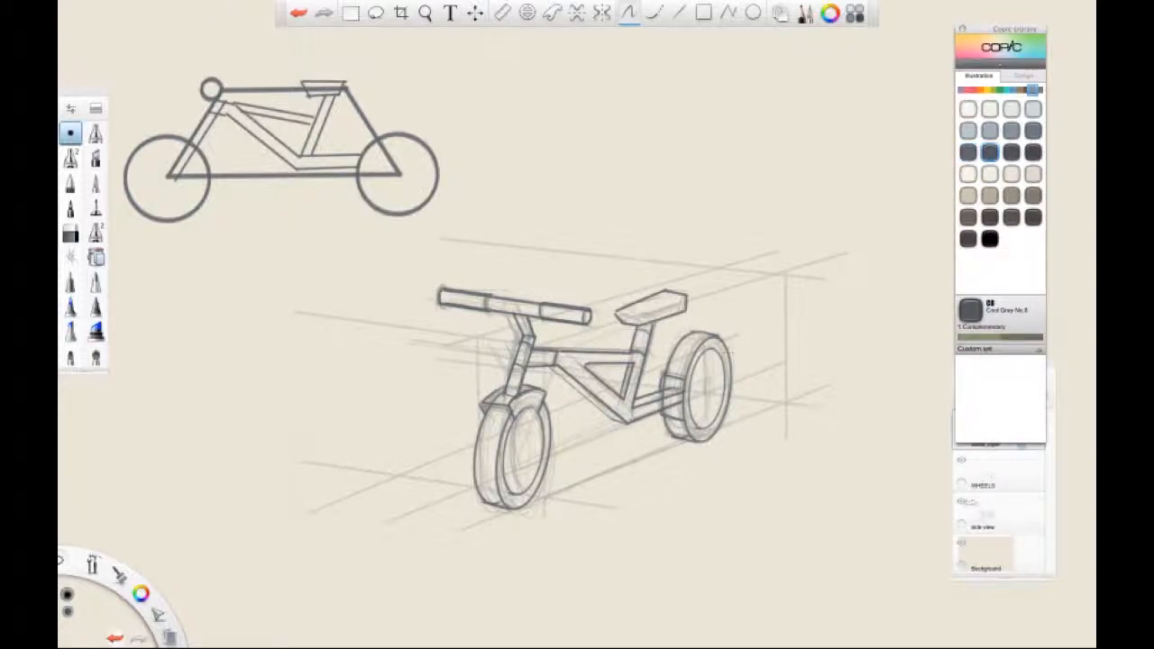
# Merge the topmost detail layer down into the WHEELS layer.
pyautogui.click(999, 480)
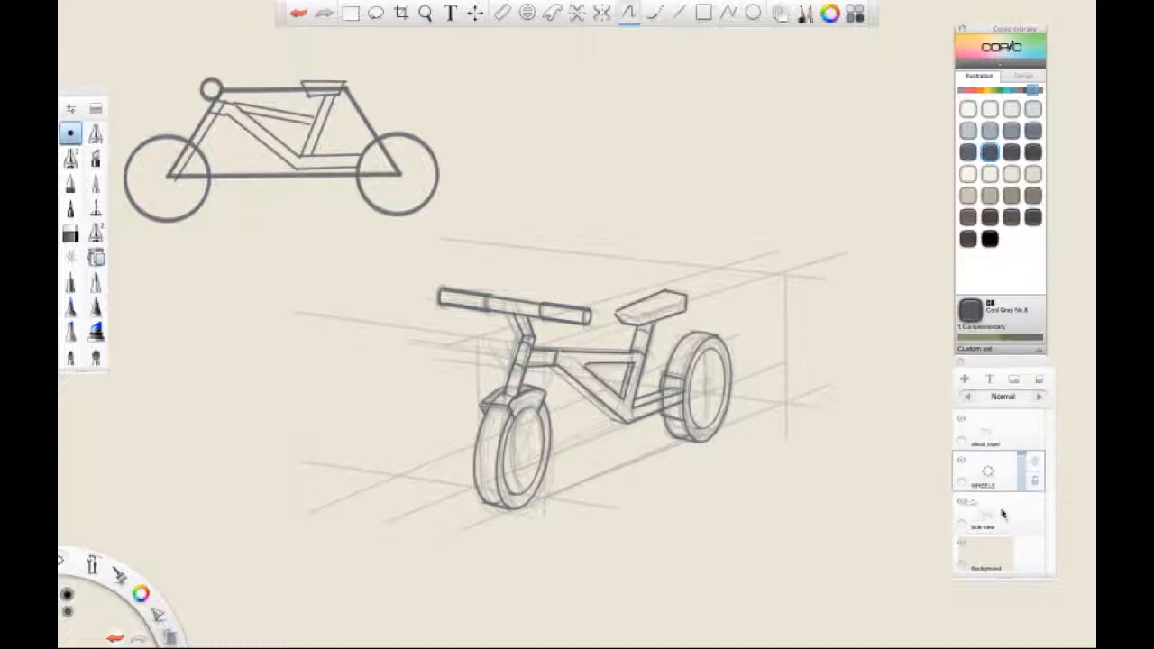
pyautogui.click(1000, 438)
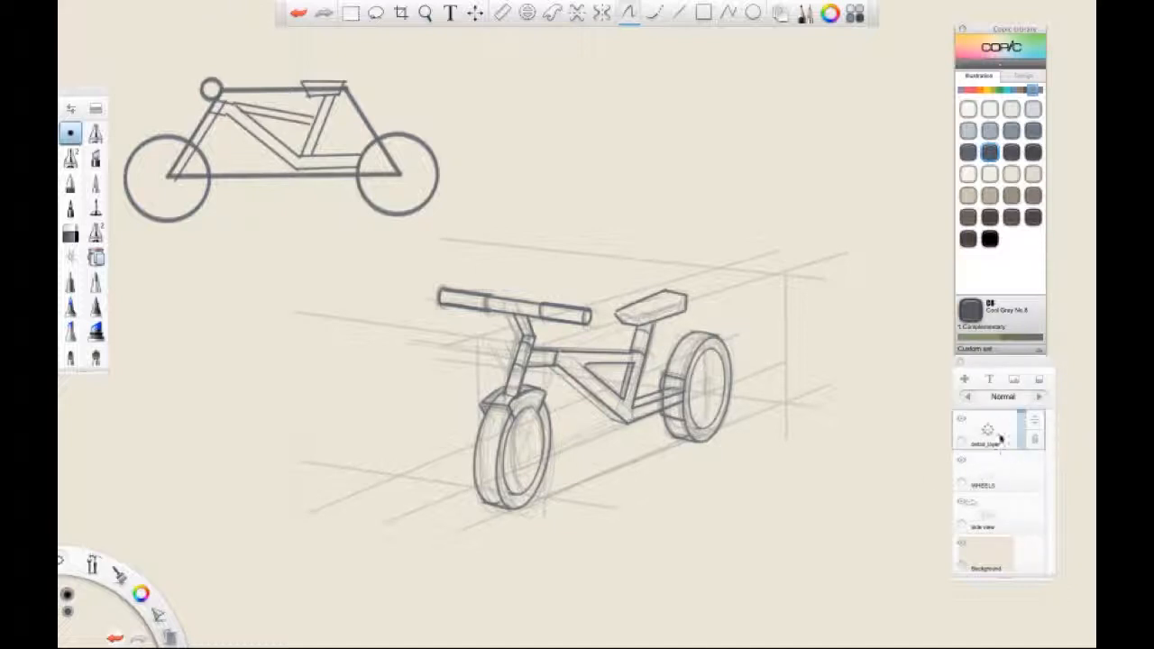
pyautogui.click(990, 431)
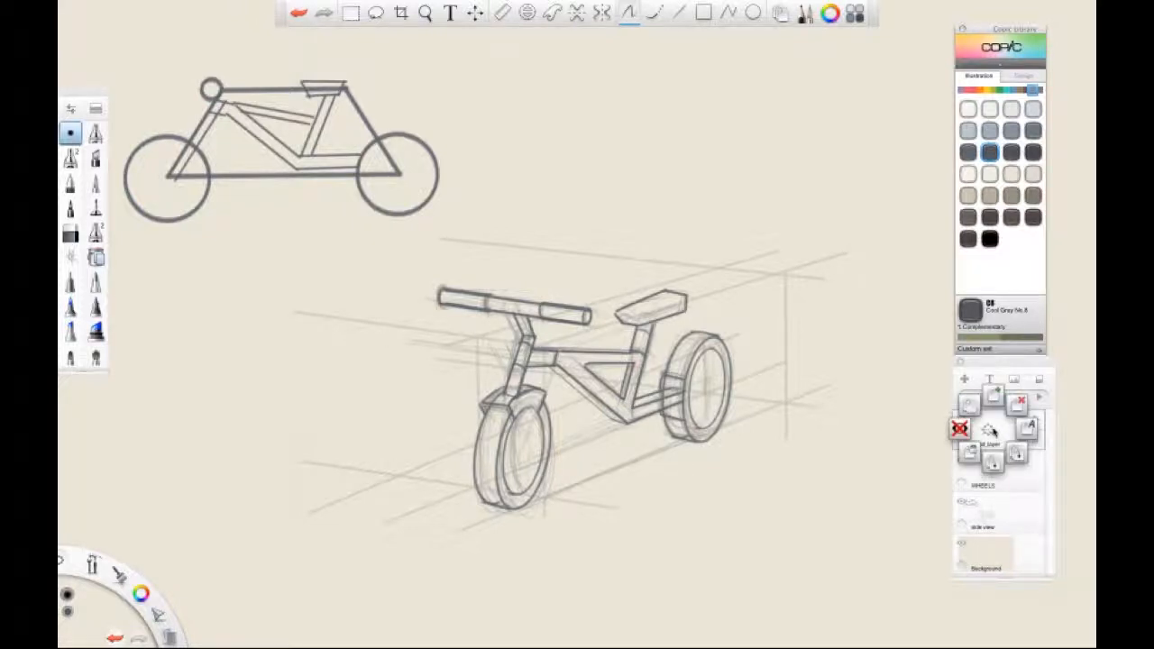
pyautogui.click(991, 470)
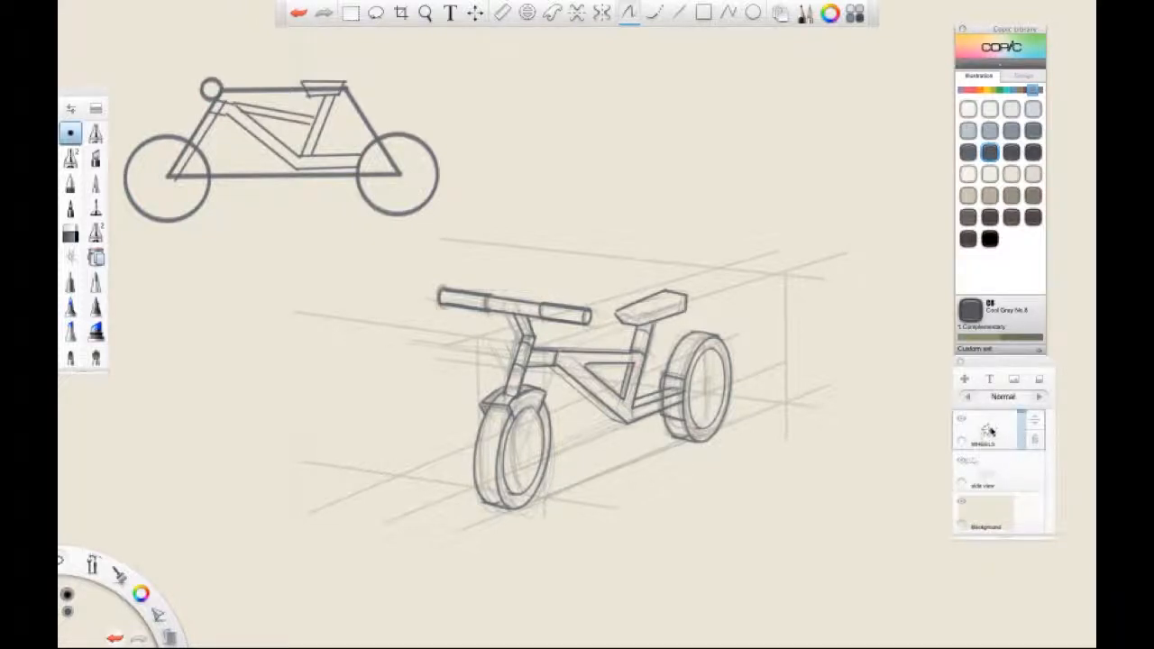
# Rename the merged WHEELS layer to Line_Art.
pyautogui.click(988, 431)
pyautogui.click(1016, 426)
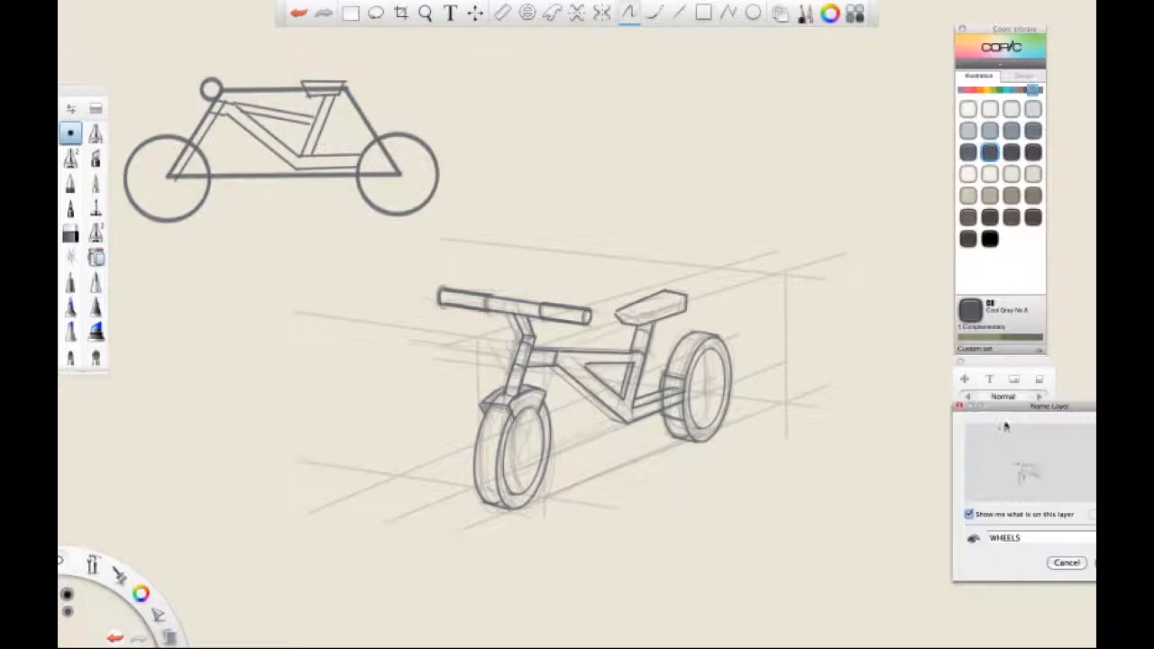
pyautogui.write('Line')
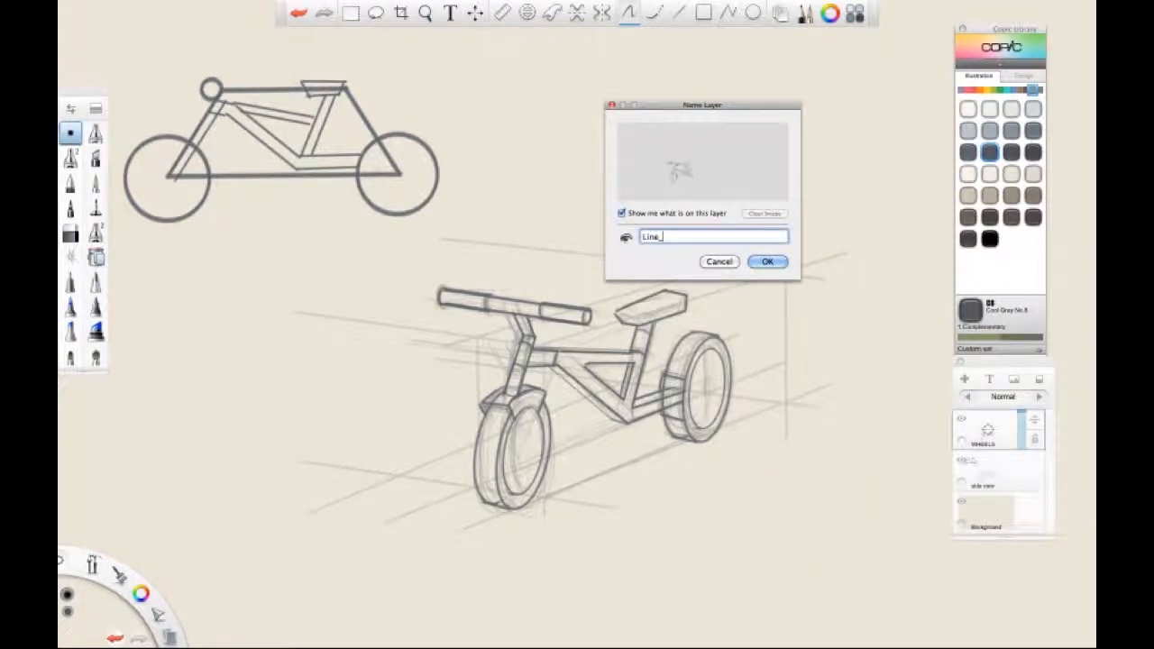
pyautogui.write('_Art')
pyautogui.press('Return')
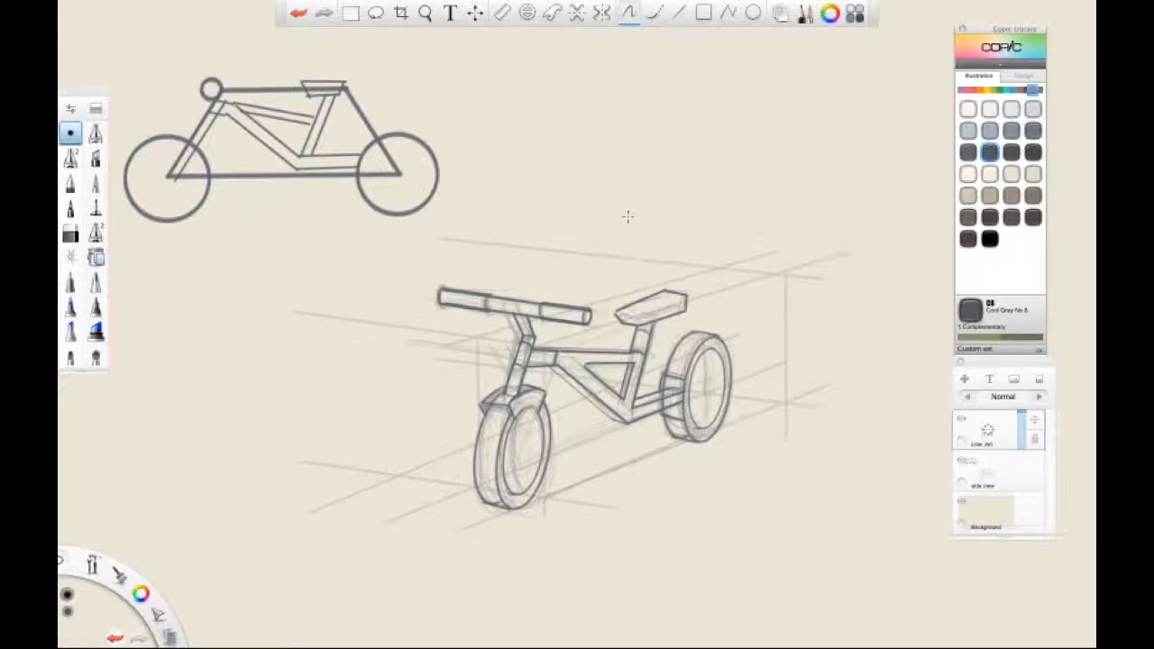
# Lower the opacity of the side view layer to fade its sketch, and make Line_Art the active layer again.
pyautogui.moveTo(721, 438)
pyautogui.mouseDown()
pyautogui.moveTo(706, 438)
pyautogui.moveTo(721, 432)
pyautogui.mouseUp()
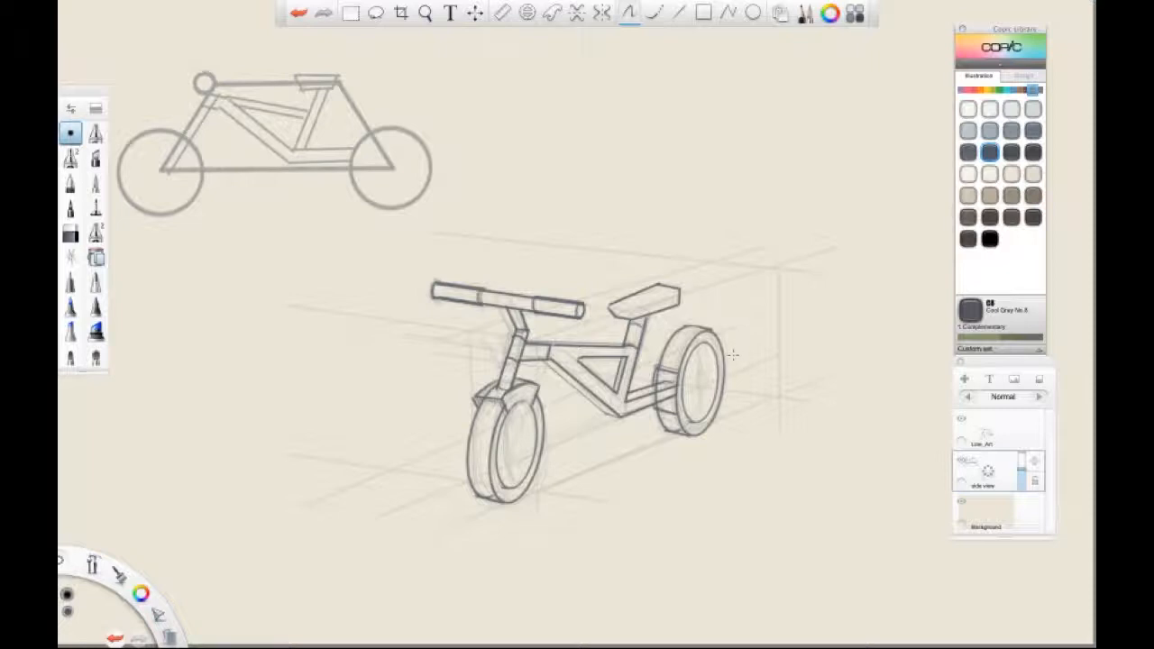
pyautogui.click(1004, 439)
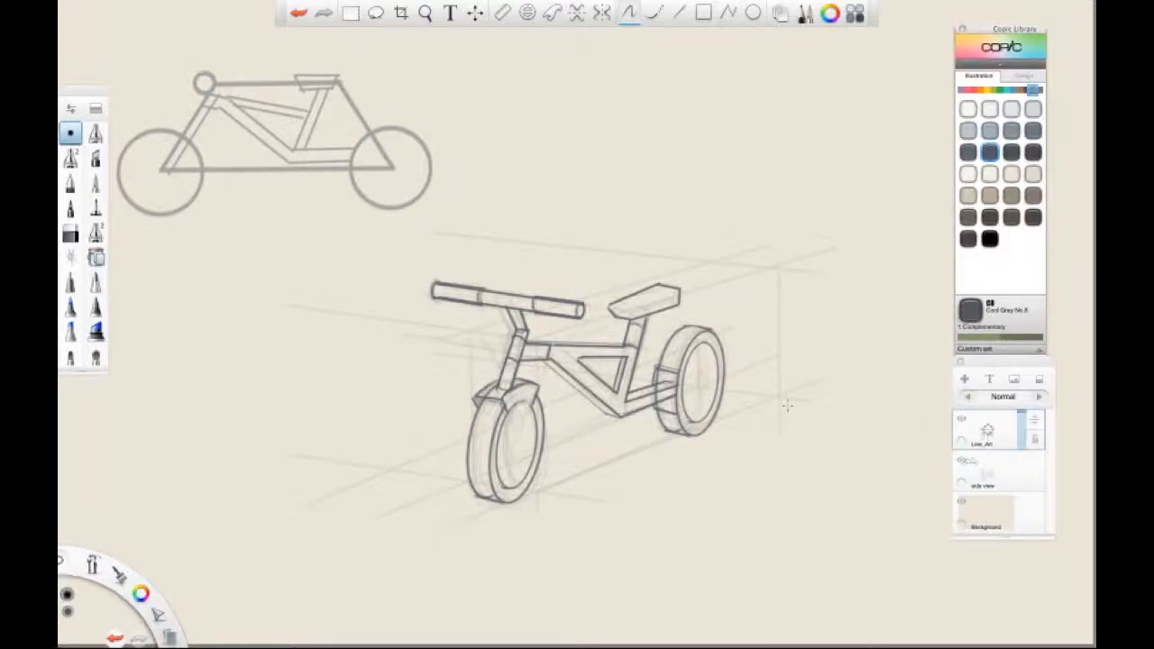
# Switch to the soft airbrush, add a new layer named color, and place it directly beneath the Line_Art layer.
pyautogui.click(70, 158)
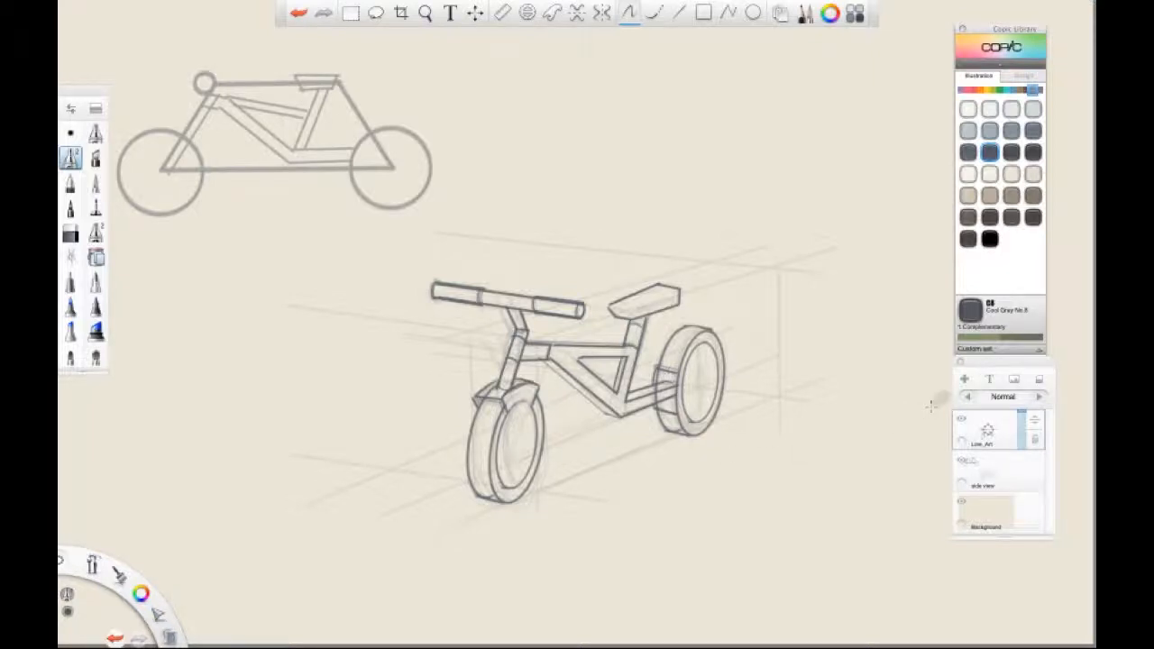
pyautogui.click(965, 381)
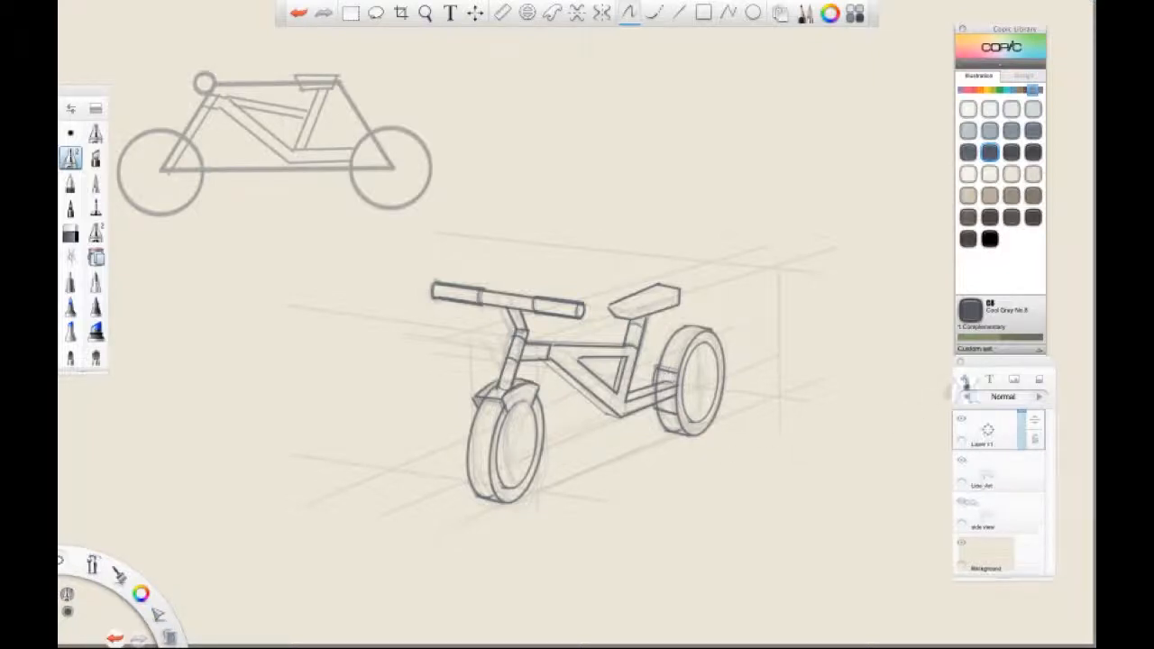
pyautogui.click(988, 448)
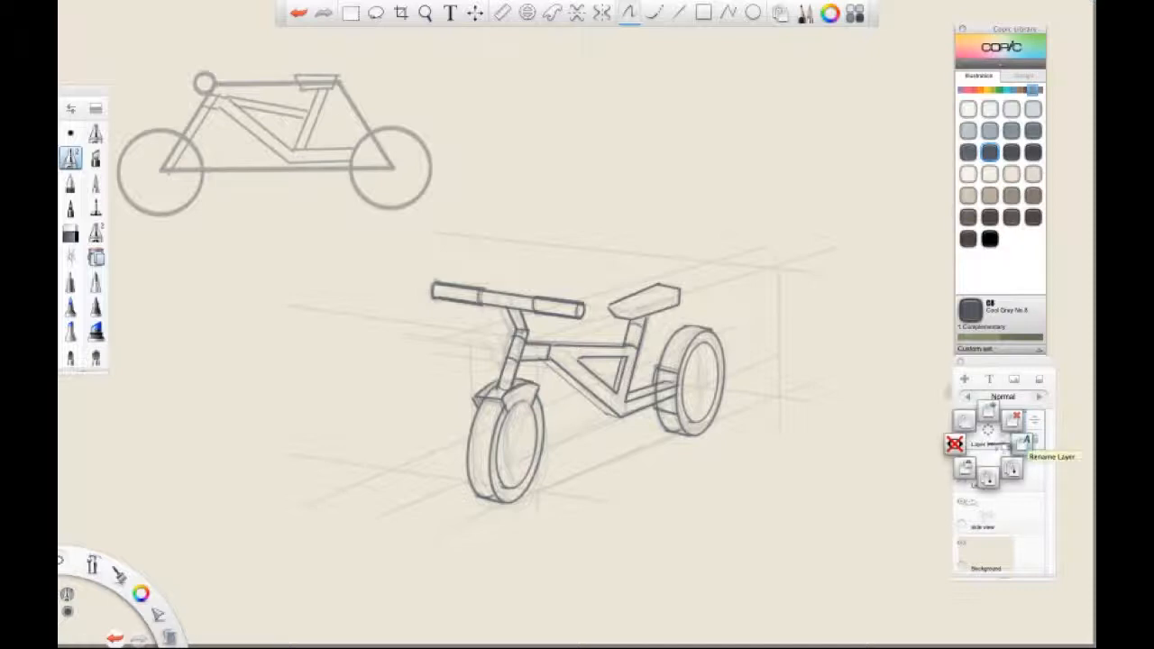
pyautogui.click(1020, 442)
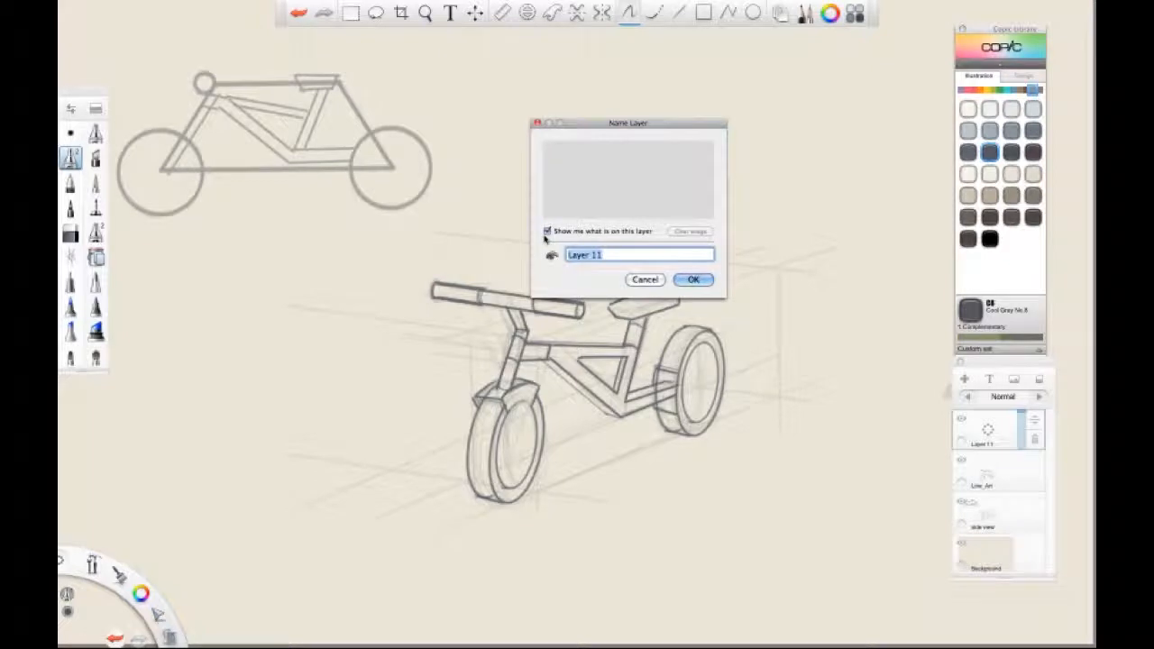
pyautogui.write('color')
pyautogui.press('Return')
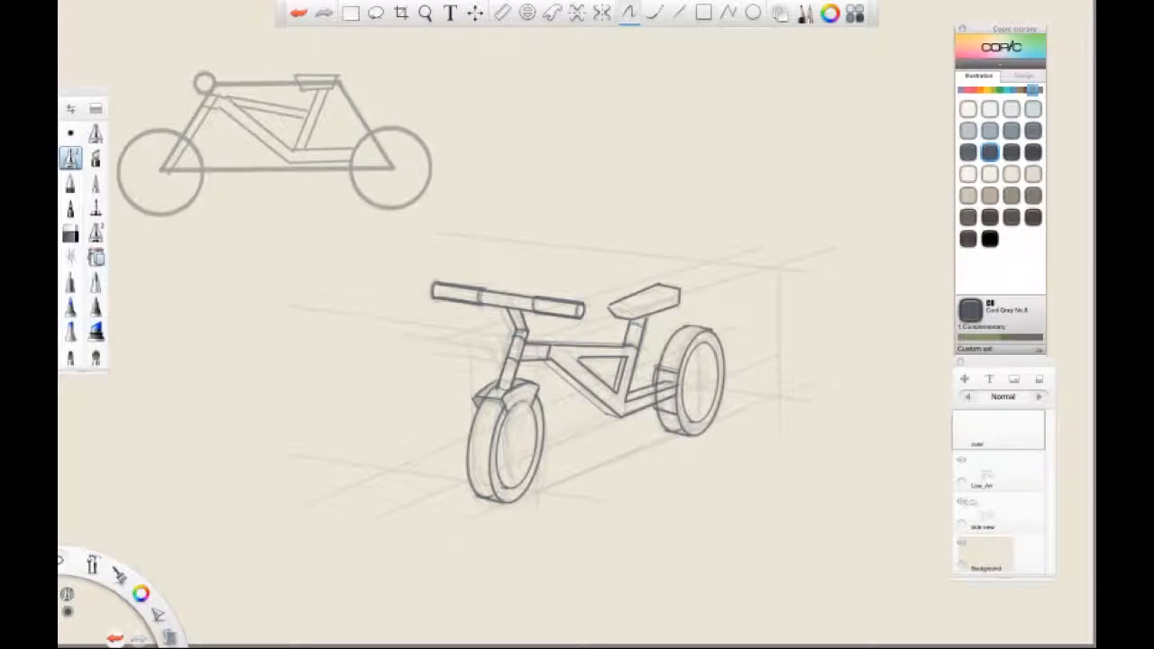
pyautogui.moveTo(1033, 431); pyautogui.dragTo(1032, 478)
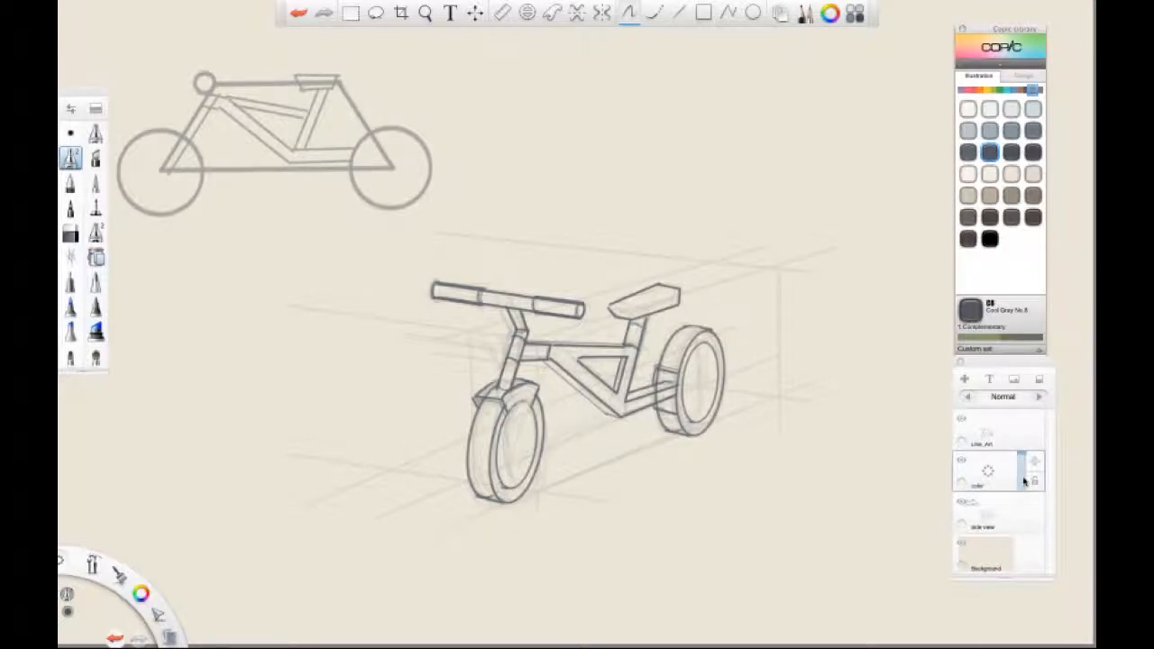
# Set the blend mode of the Line_Art layer to Multiply.
pyautogui.click(1005, 433)
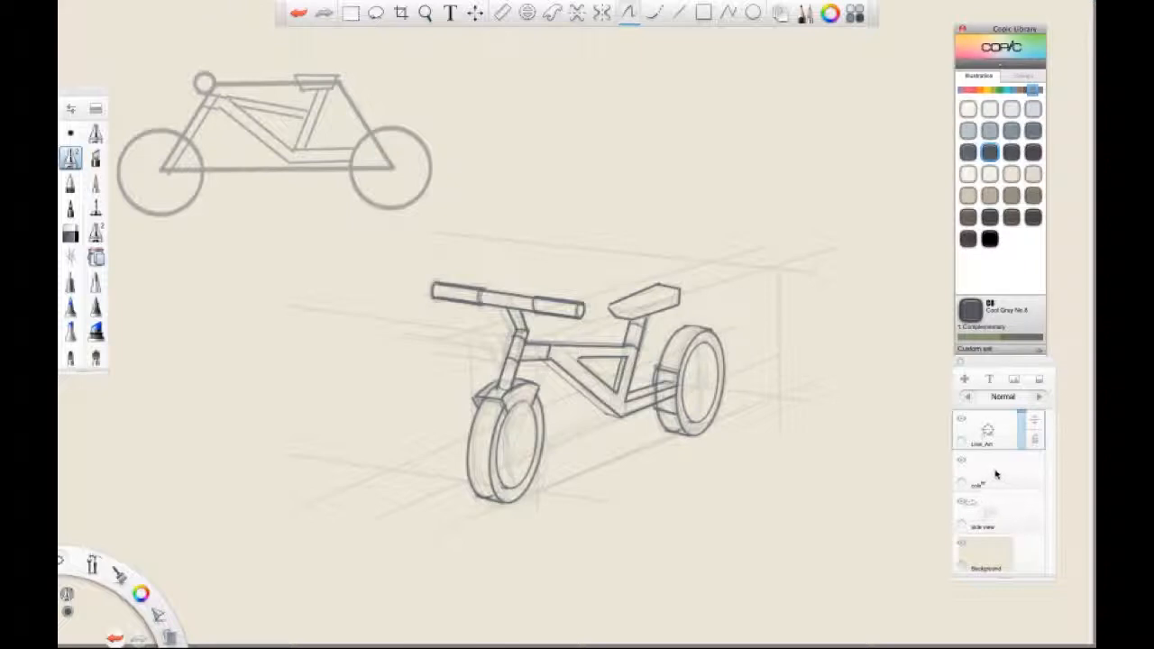
pyautogui.click(1039, 400)
pyautogui.click(1038, 398)
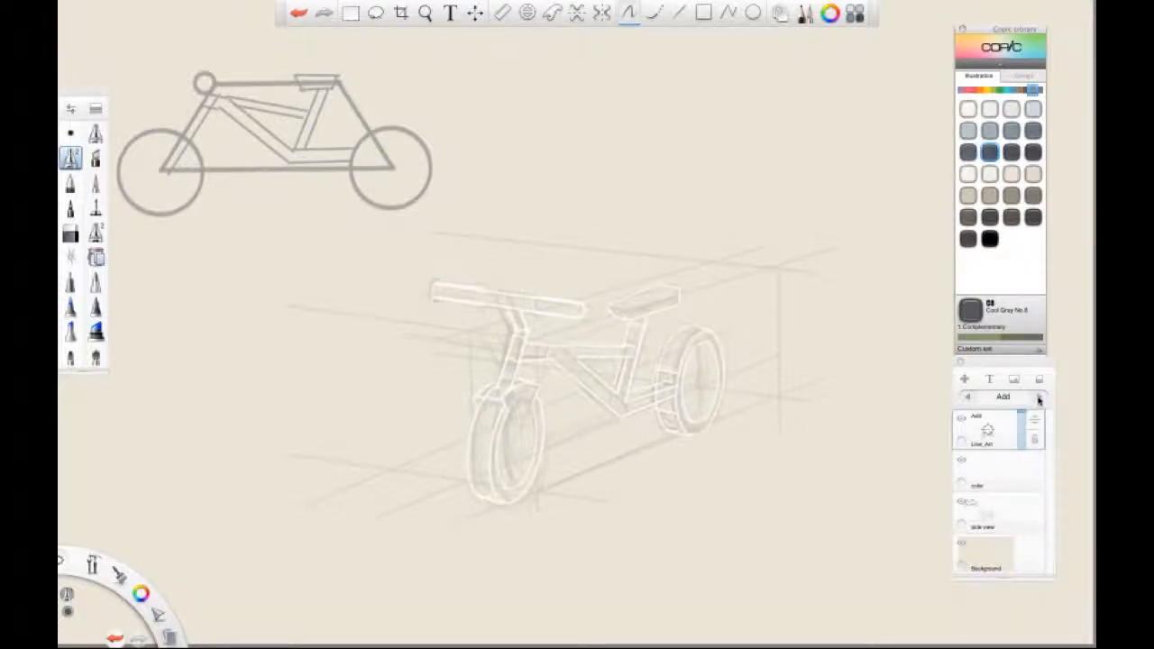
pyautogui.click(1039, 400)
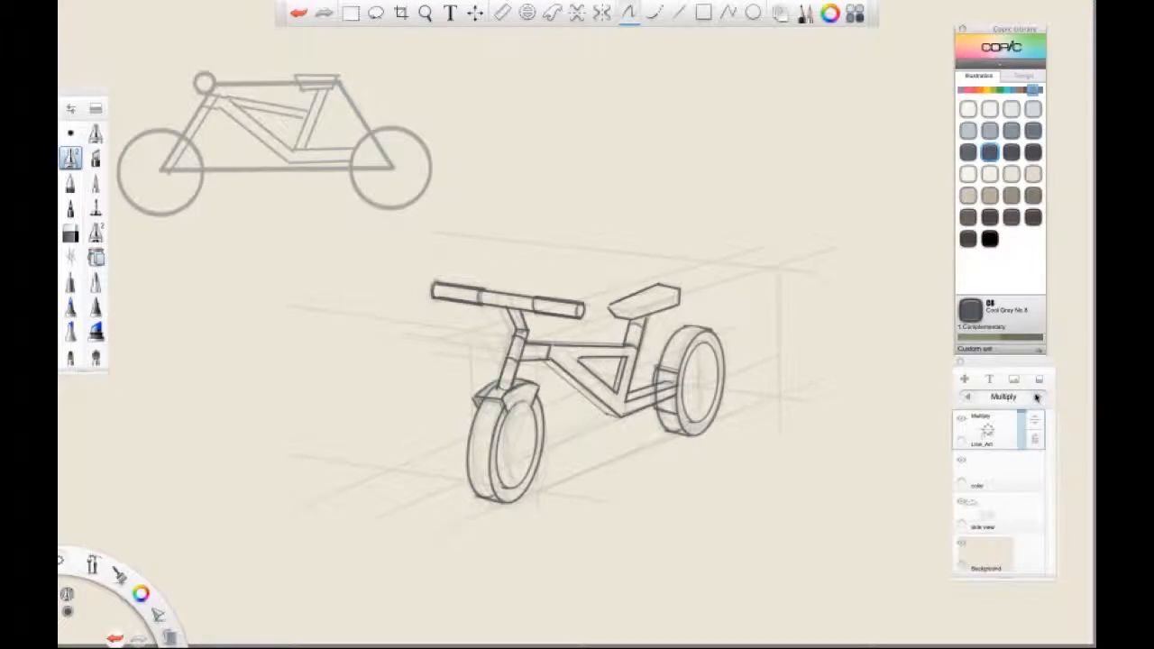
# Paint a Powder Blue swatch from the Copic blues on the color layer, in the empty area above the perspective bike.
pyautogui.click(999, 468)
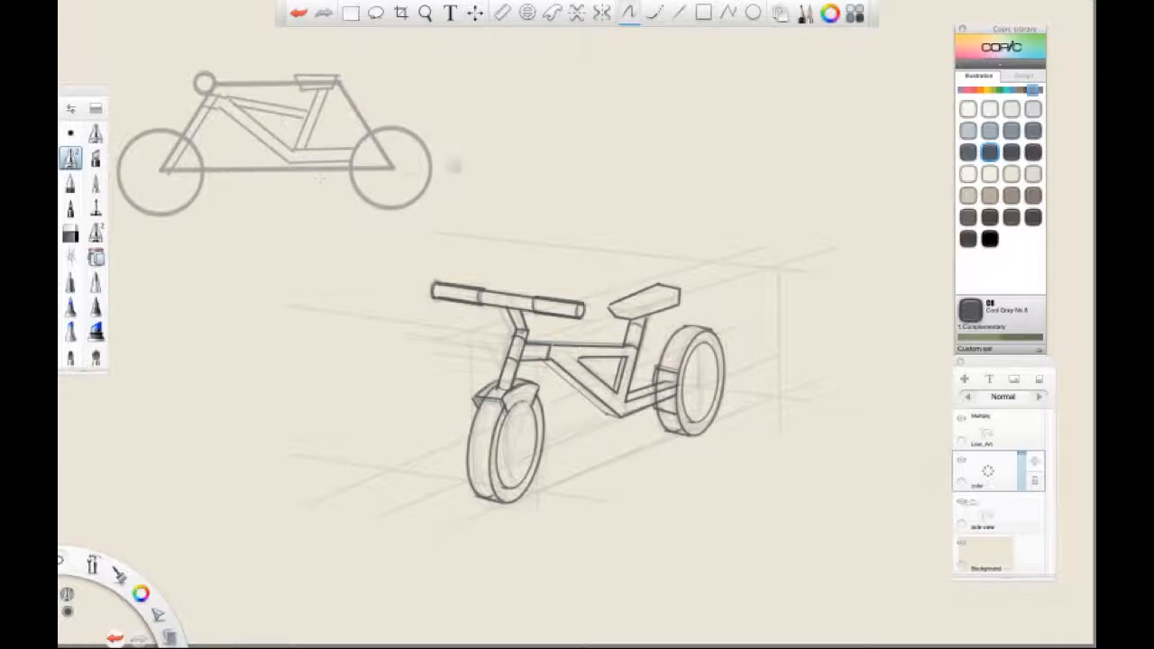
pyautogui.click(974, 91)
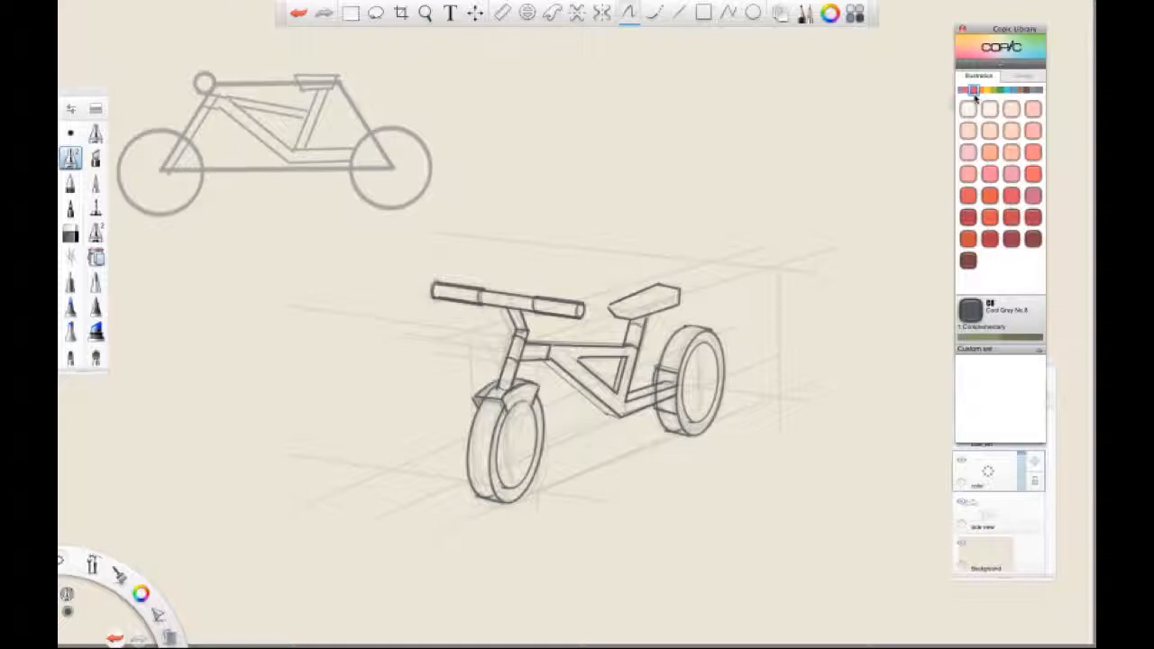
pyautogui.click(1013, 91)
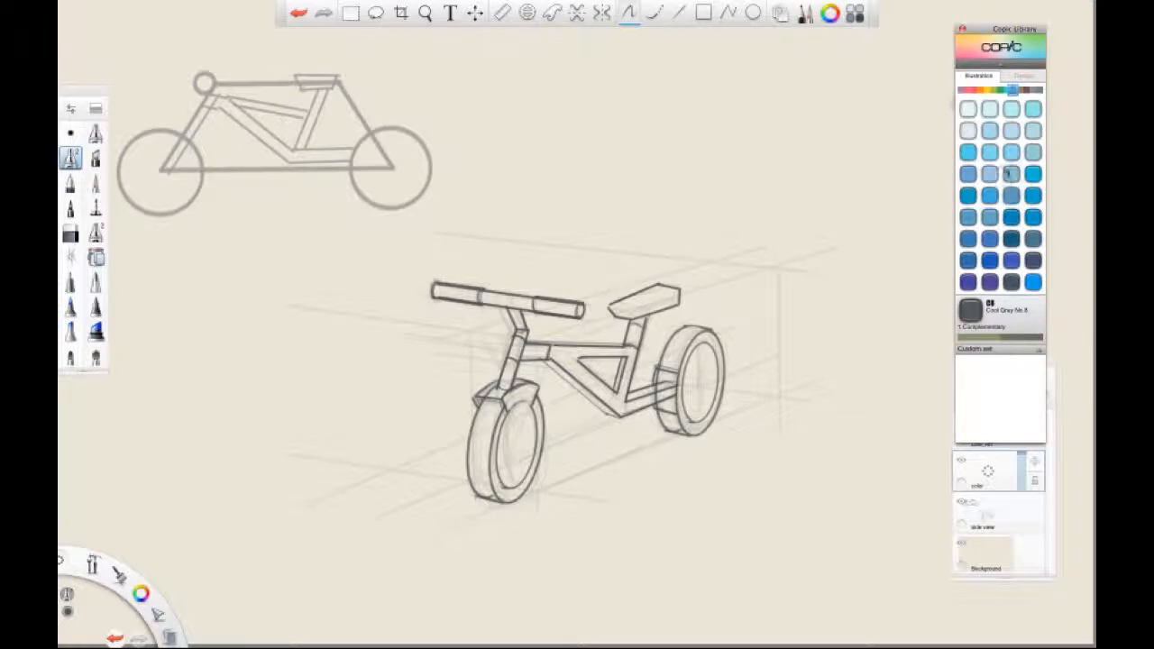
pyautogui.click(1010, 131)
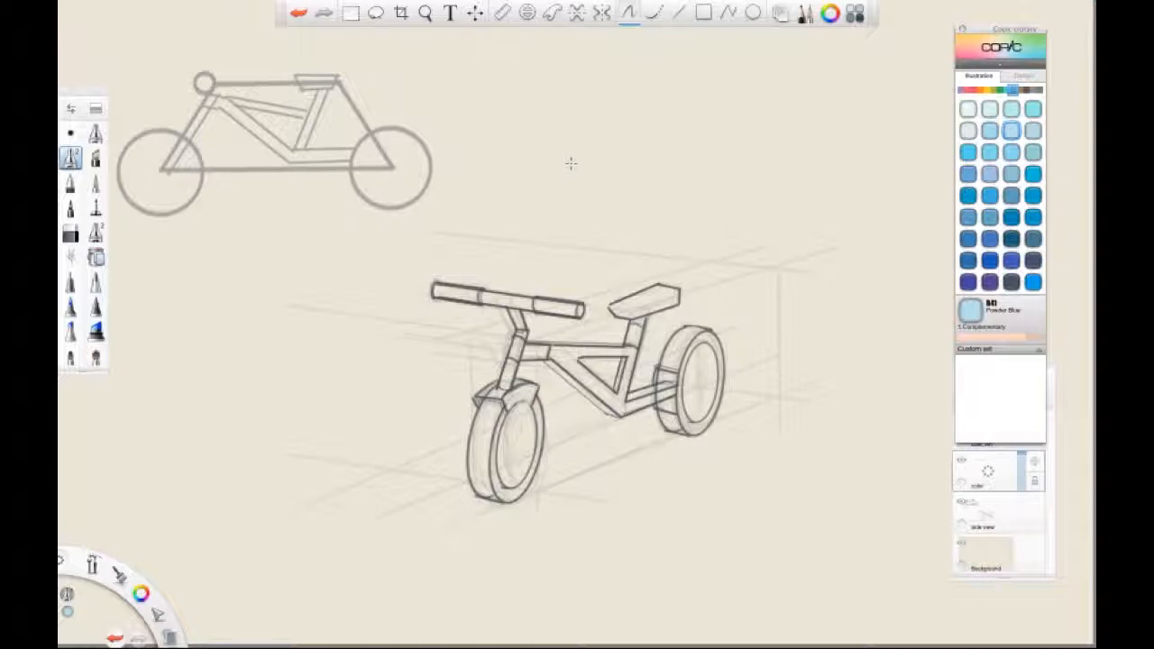
pyautogui.press(']')
pyautogui.moveTo(570, 160); pyautogui.dragTo(574, 189)
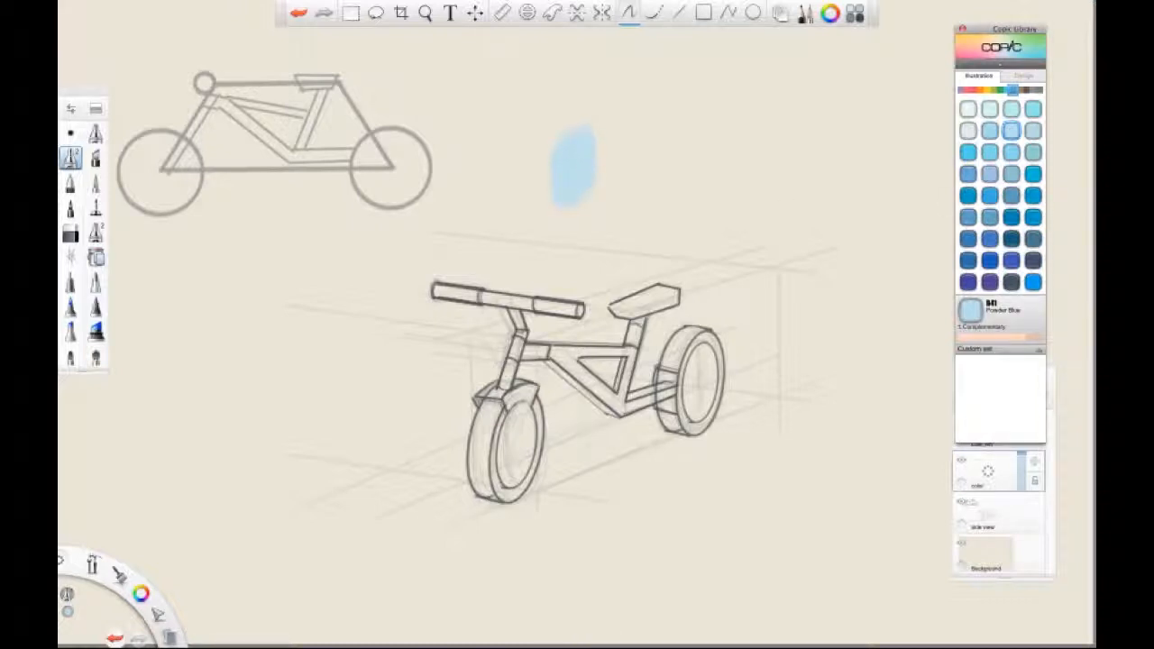
# Add a Manganese Blue swatch and a Night Blue swatch in a row beside the Powder Blue one.
pyautogui.click(1010, 195)
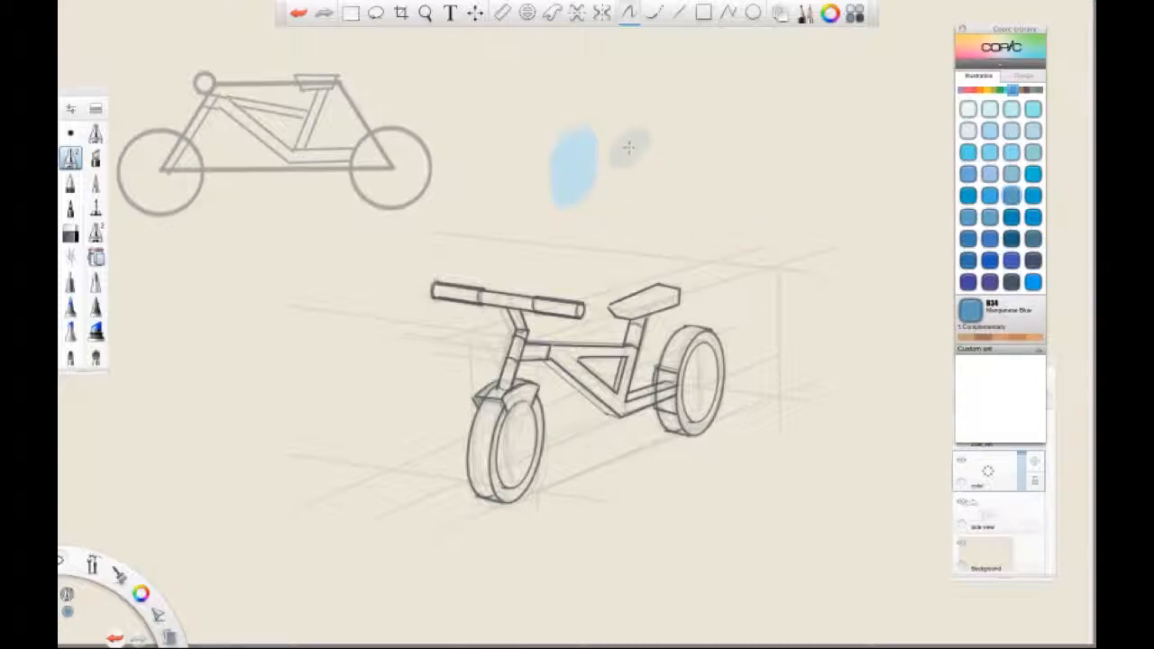
pyautogui.press(']')
pyautogui.moveTo(628, 148)
pyautogui.mouseDown()
pyautogui.moveTo(634, 194)
pyautogui.moveTo(642, 136)
pyautogui.moveTo(636, 174)
pyautogui.mouseUp()
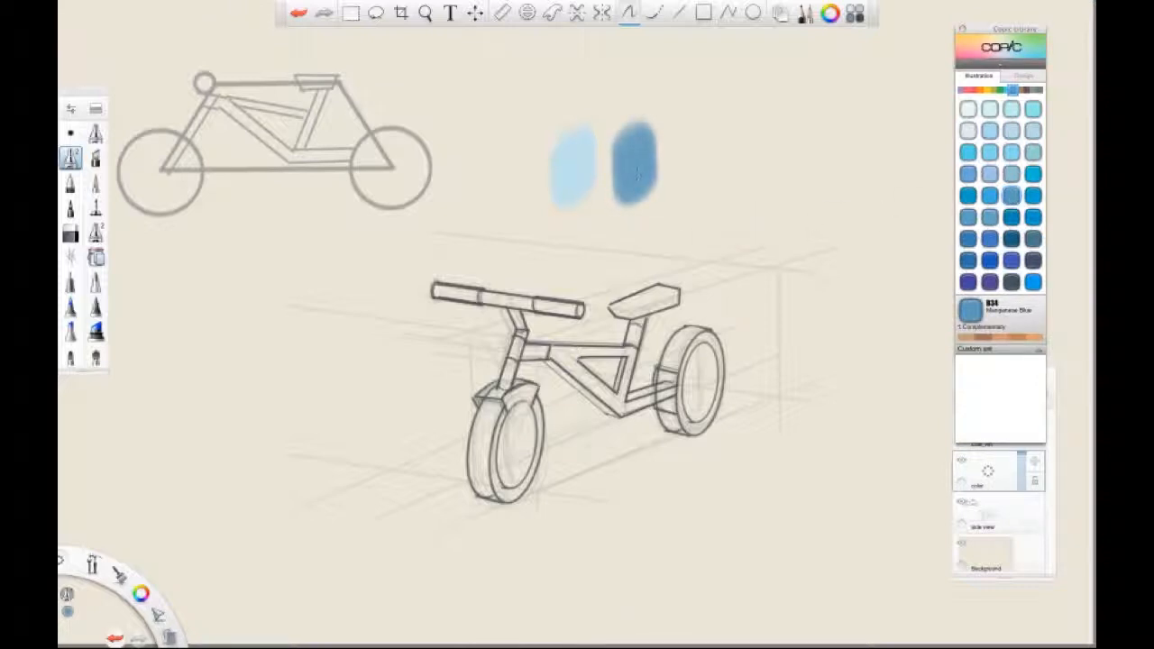
pyautogui.click(1032, 238)
pyautogui.moveTo(696, 150)
pyautogui.mouseDown()
pyautogui.moveTo(690, 193)
pyautogui.moveTo(705, 127)
pyautogui.moveTo(716, 180)
pyautogui.moveTo(706, 177)
pyautogui.mouseUp()
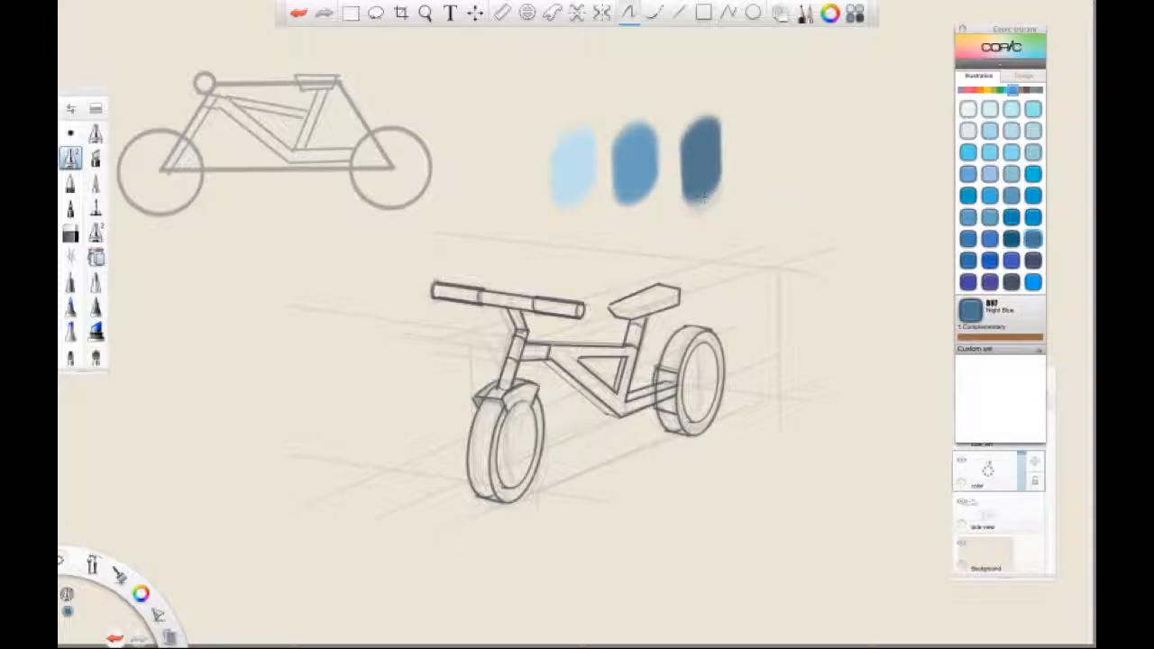
# Extend the swatch row with an Iris purple swatch and a Golden Yellow accent swatch.
pyautogui.click(990, 283)
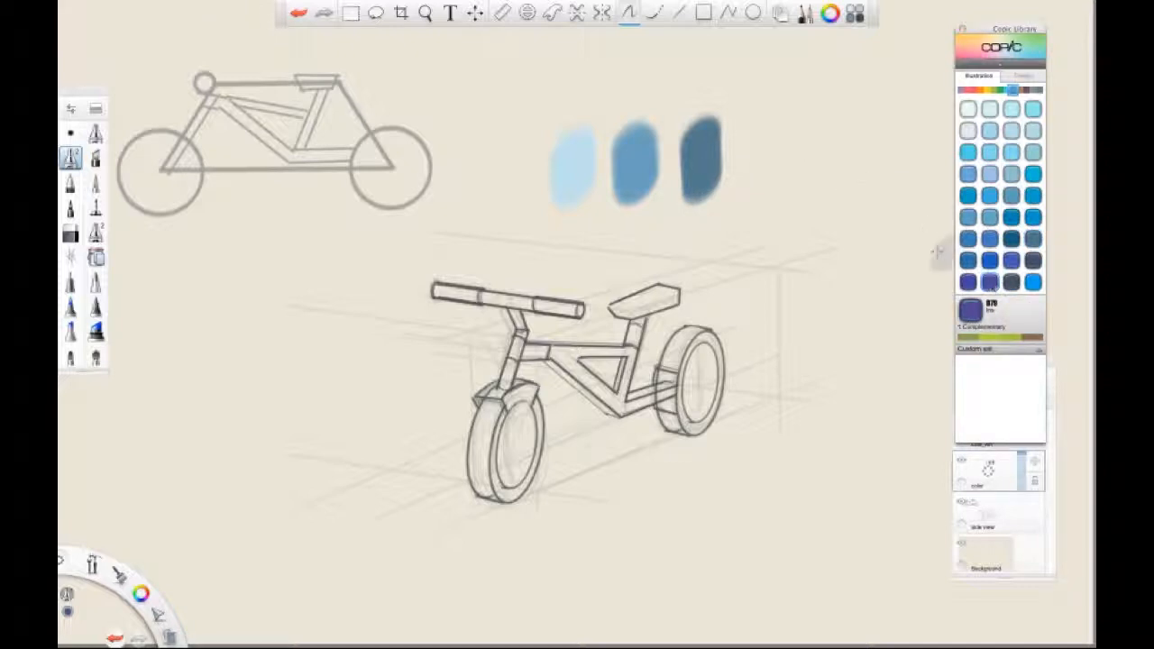
pyautogui.moveTo(767, 121)
pyautogui.mouseDown()
pyautogui.moveTo(768, 183)
pyautogui.moveTo(767, 122)
pyautogui.moveTo(786, 180)
pyautogui.mouseUp()
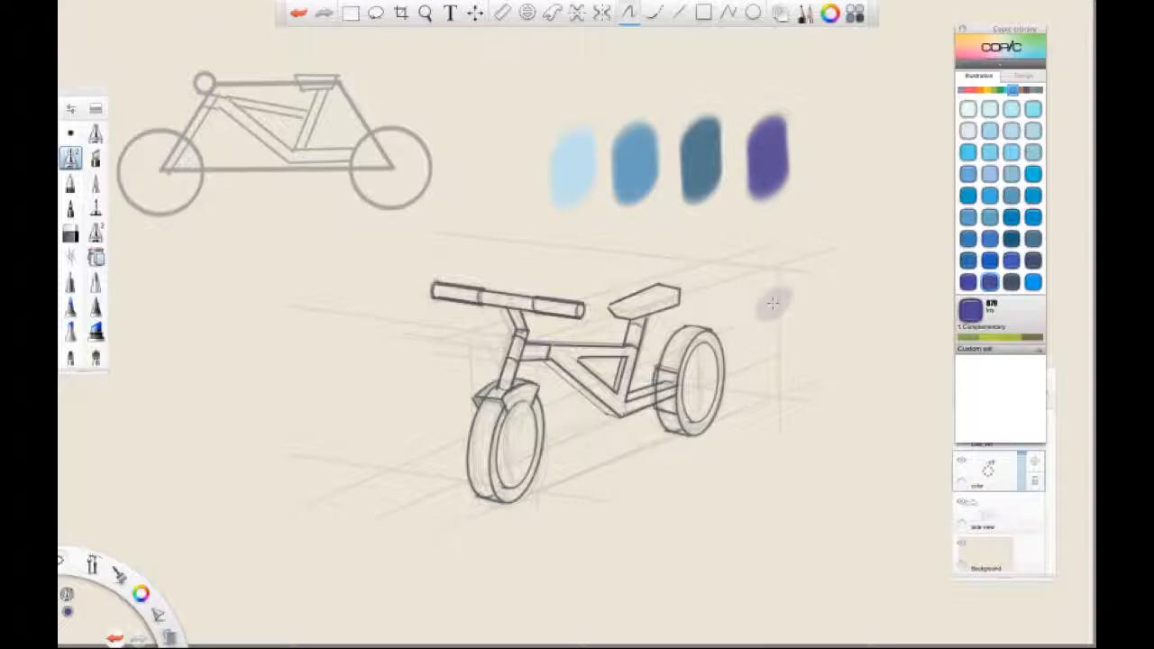
pyautogui.click(986, 91)
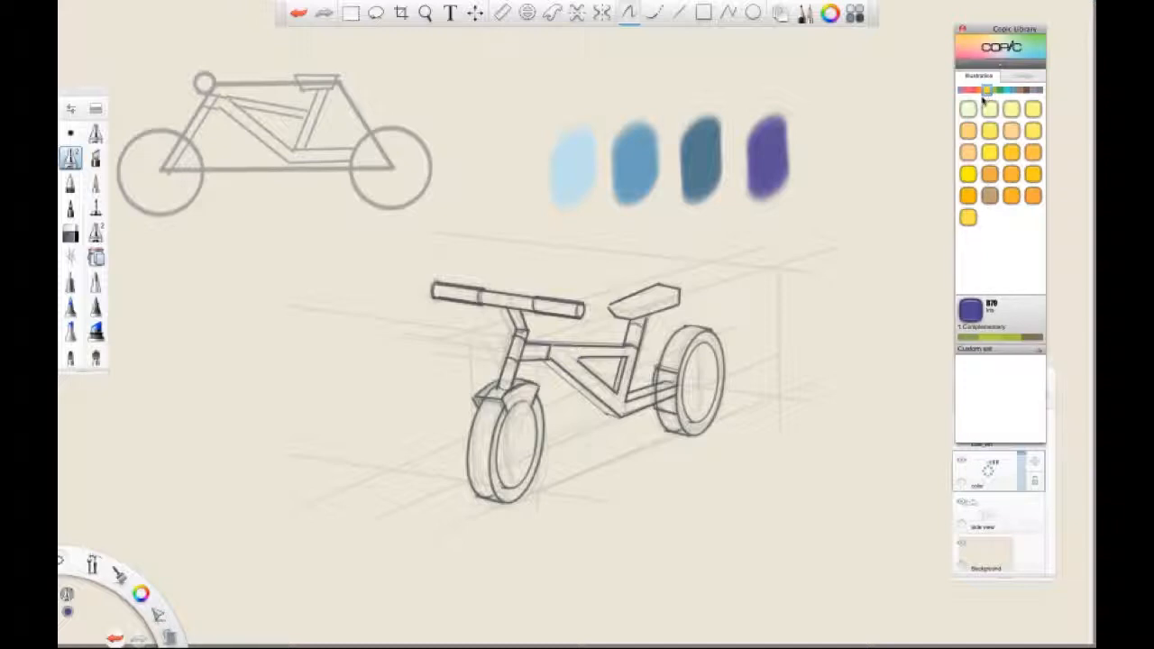
pyautogui.click(1011, 175)
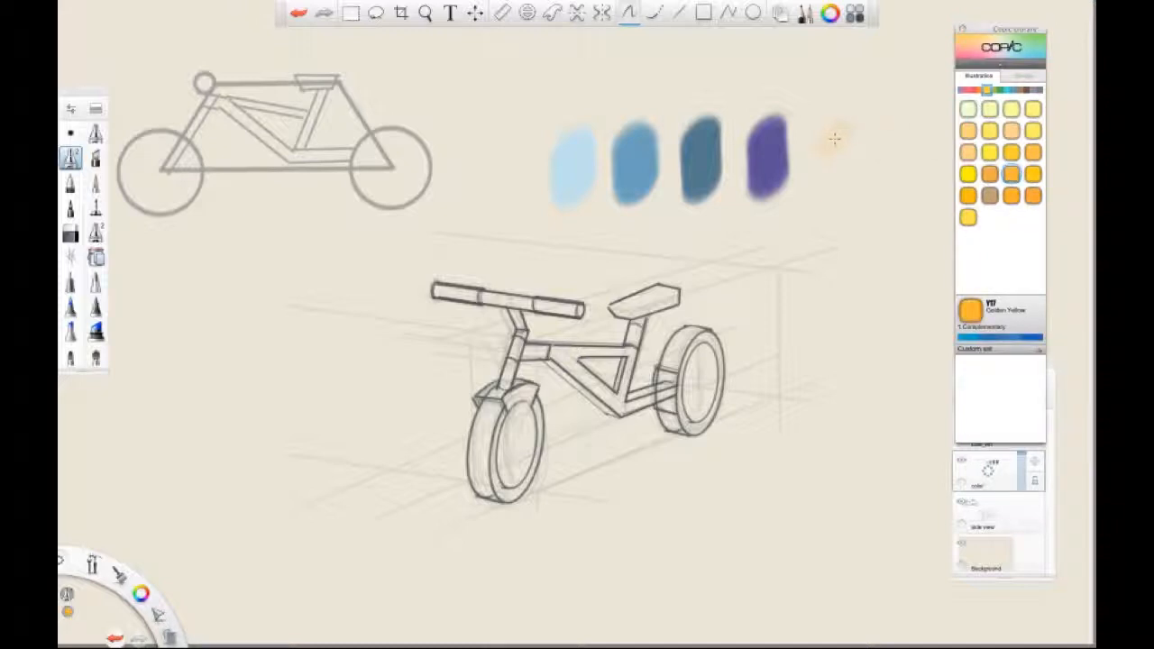
pyautogui.moveTo(829, 137); pyautogui.dragTo(828, 180)
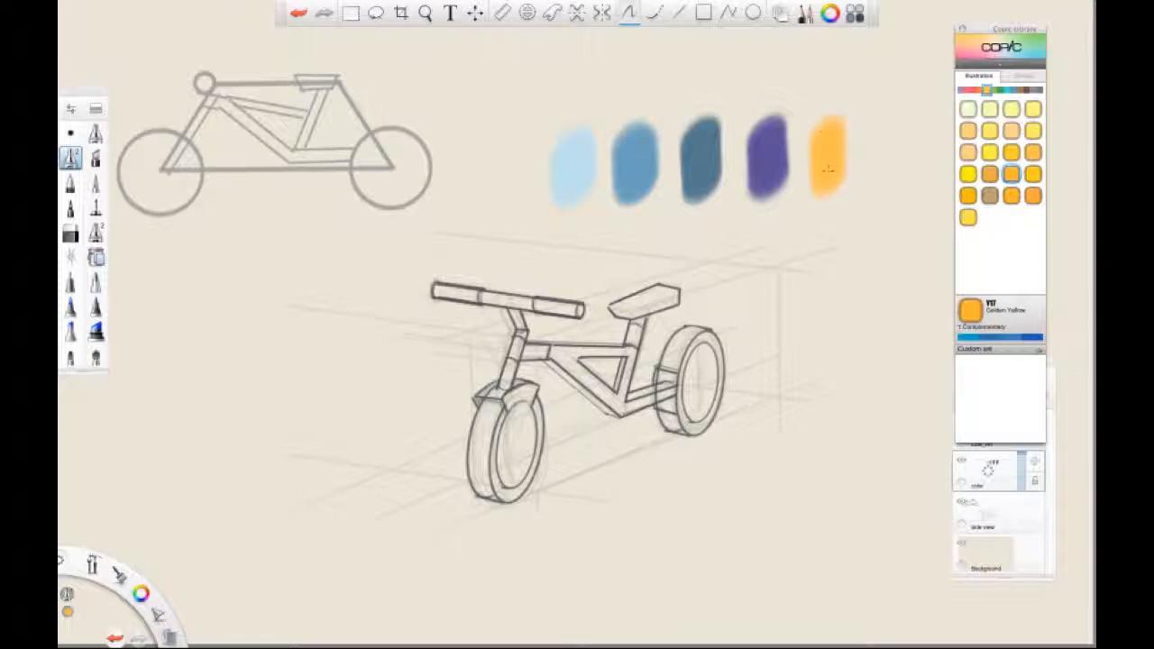
# Show the last Copic grey family, keep the color layer active, and hide the floating palettes to clear the canvas.
pyautogui.click(1039, 90)
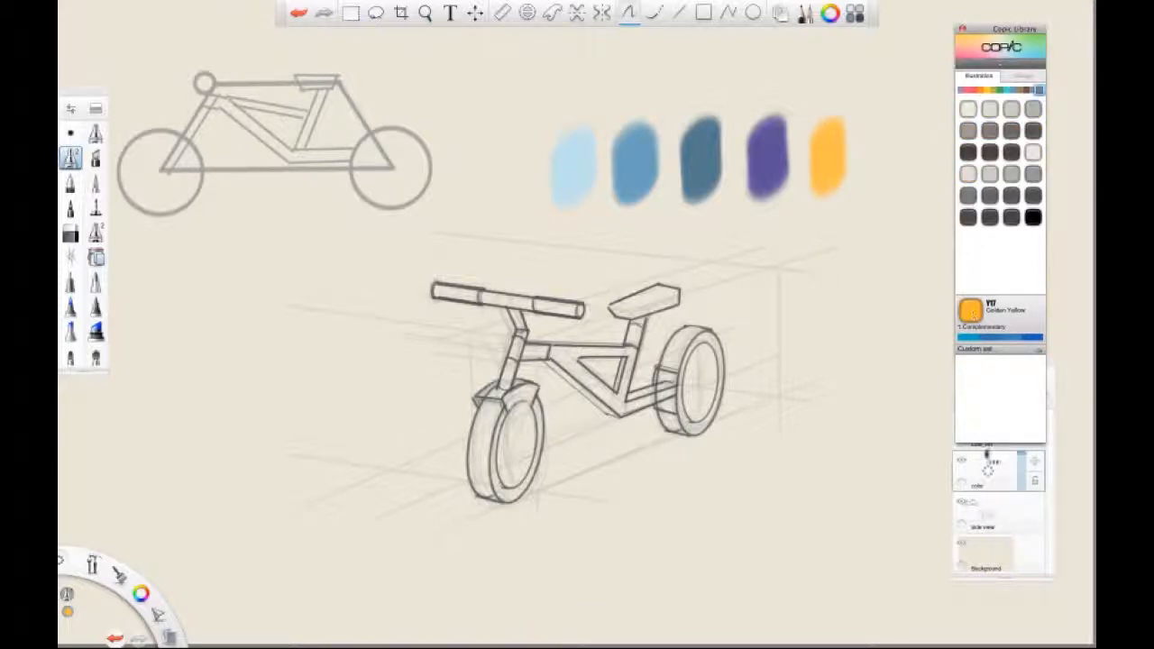
pyautogui.moveTo(978, 475)
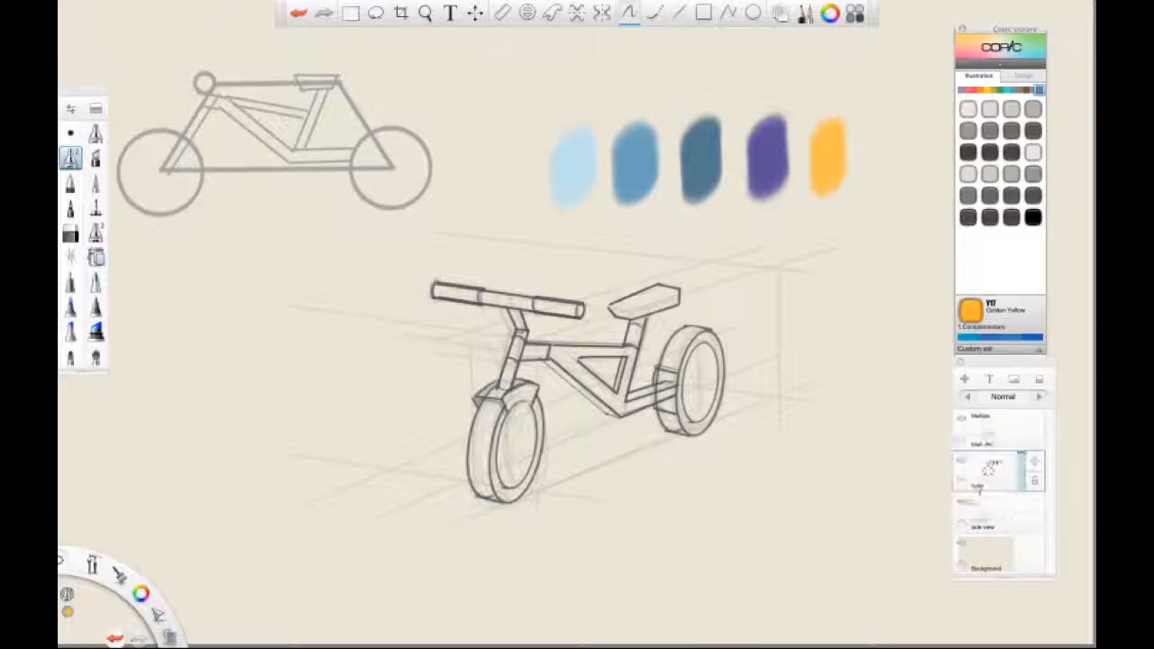
pyautogui.click(986, 440)
pyautogui.click(988, 476)
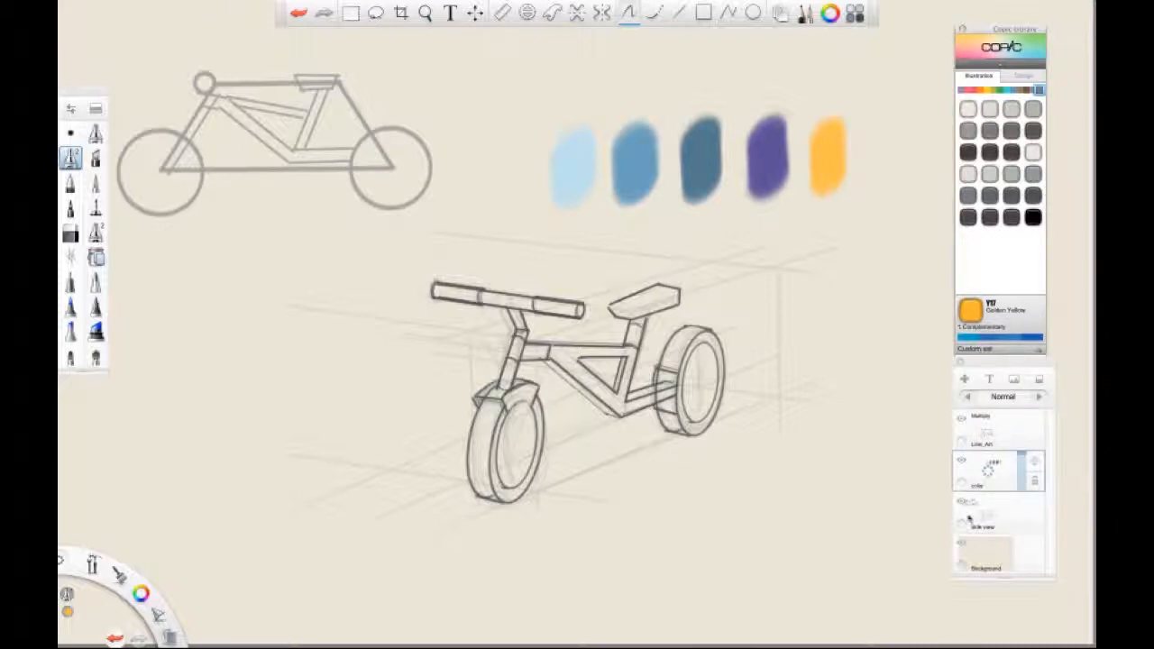
pyautogui.press('Tab')
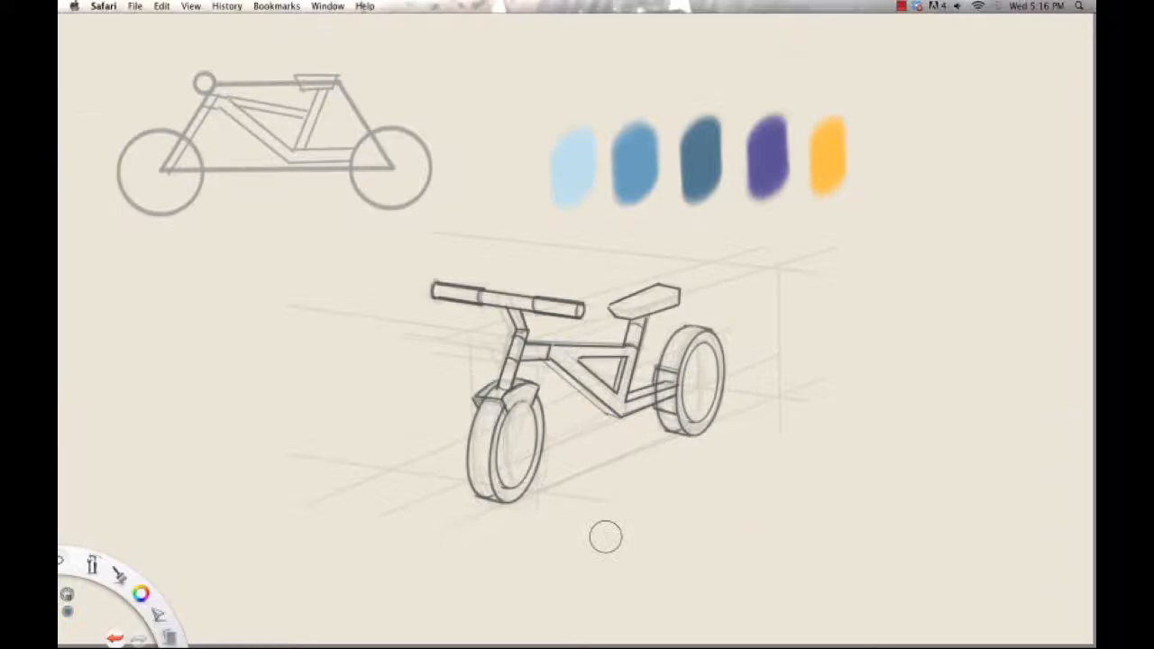
# Bring back the palettes and airbrush both the front and rear tires with Night Blue sampled from the swatch row, using a larger brush.
pyautogui.press('Tab')
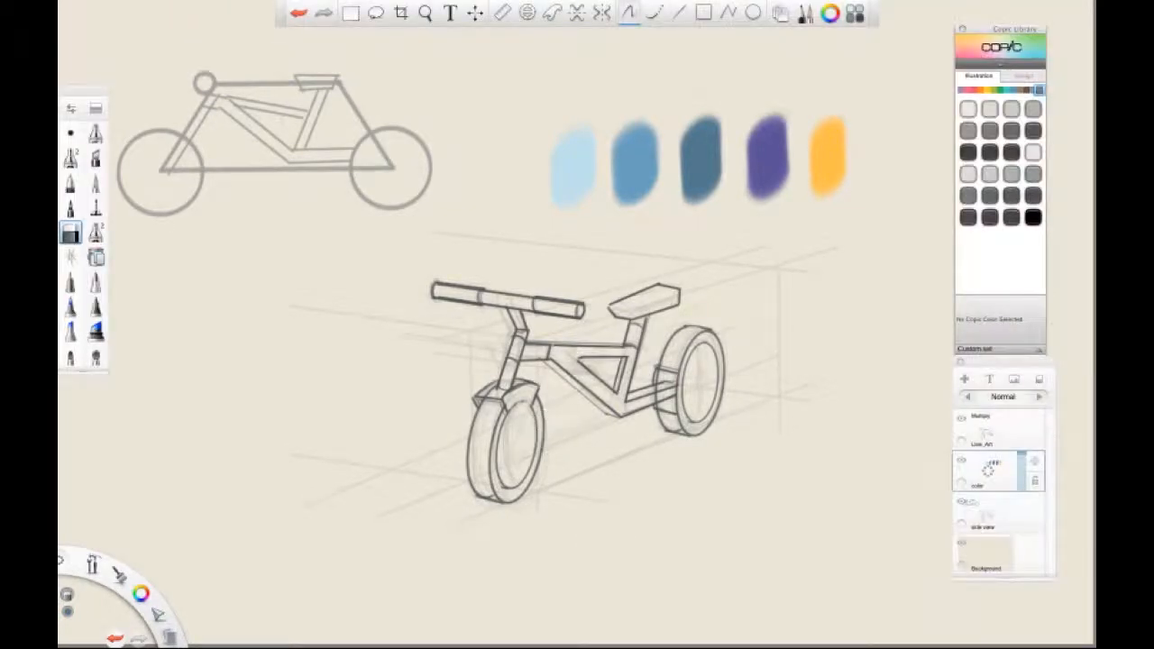
pyautogui.click(70, 158)
pyautogui.press('i')
pyautogui.click(706, 156)
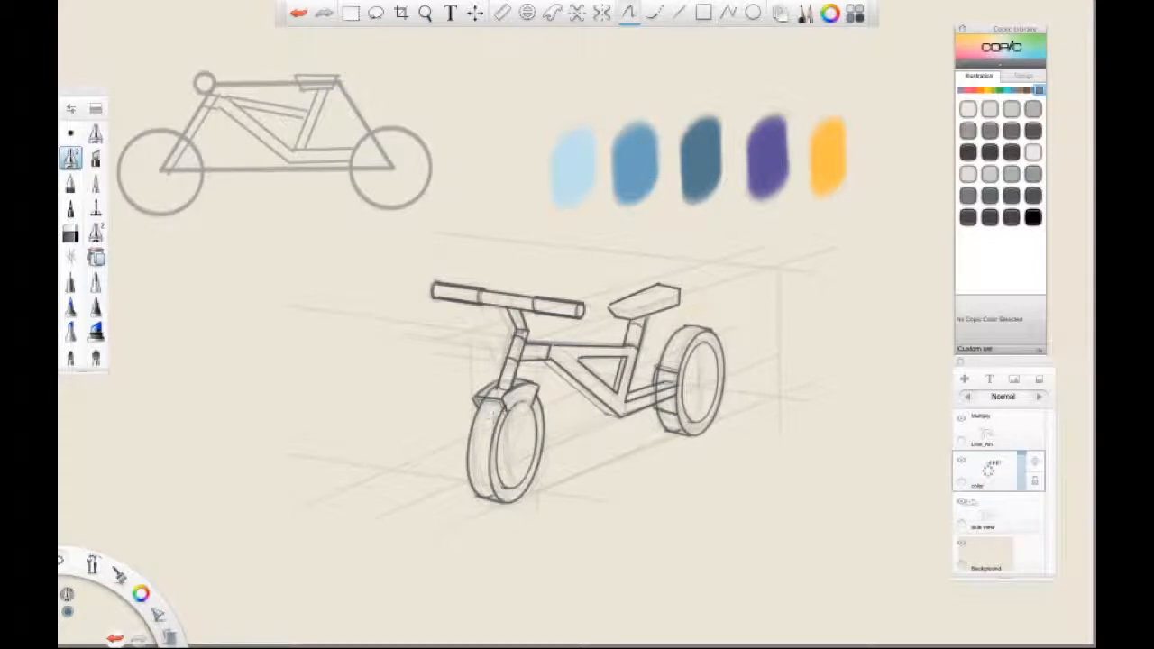
pyautogui.press(']')
pyautogui.press(']')
pyautogui.press(']')
pyautogui.moveTo(486, 443)
pyautogui.mouseDown()
pyautogui.moveTo(487, 494)
pyautogui.moveTo(532, 487)
pyautogui.moveTo(541, 397)
pyautogui.moveTo(483, 428)
pyautogui.moveTo(478, 415)
pyautogui.moveTo(491, 410)
pyautogui.moveTo(495, 473)
pyautogui.moveTo(468, 450)
pyautogui.moveTo(487, 406)
pyautogui.moveTo(500, 446)
pyautogui.mouseUp()
pyautogui.moveTo(659, 406)
pyautogui.mouseDown()
pyautogui.moveTo(674, 424)
pyautogui.moveTo(698, 424)
pyautogui.moveTo(683, 410)
pyautogui.moveTo(685, 352)
pyautogui.moveTo(712, 424)
pyautogui.moveTo(719, 387)
pyautogui.moveTo(671, 365)
pyautogui.moveTo(685, 332)
pyautogui.moveTo(711, 343)
pyautogui.moveTo(707, 393)
pyautogui.moveTo(685, 432)
pyautogui.mouseUp()
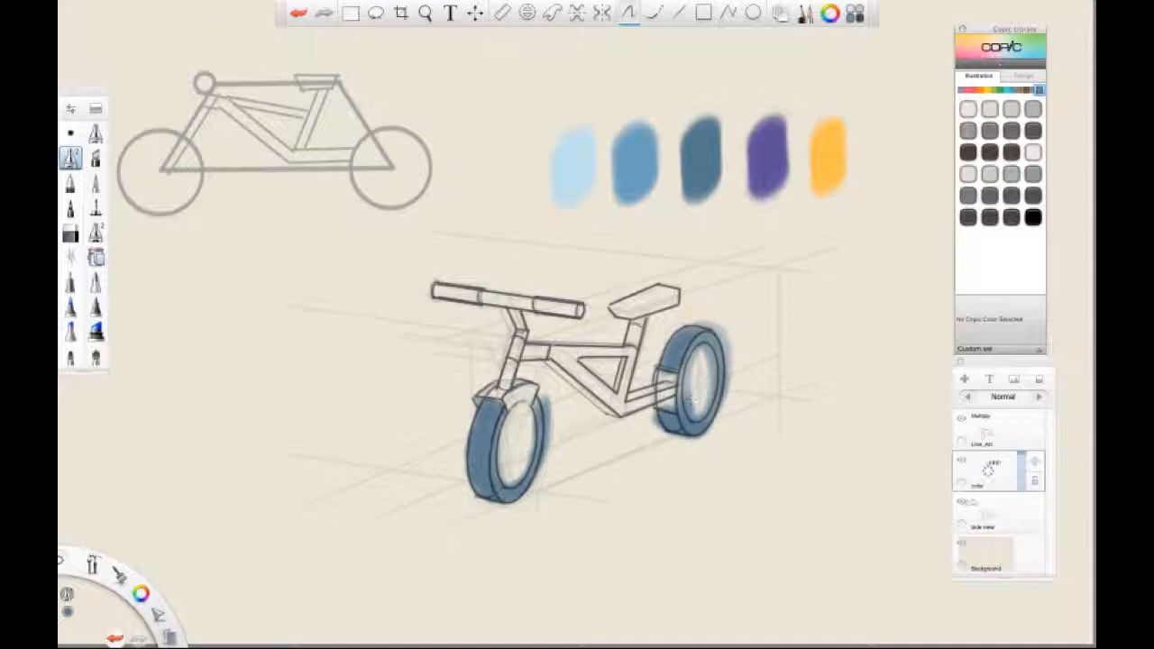
# Erase the blue overspray around the outside of both tires and inside the wheel openings.
pyautogui.click(71, 232)
pyautogui.press('[')
pyautogui.press('[')
pyautogui.press('[')
pyautogui.press('[')
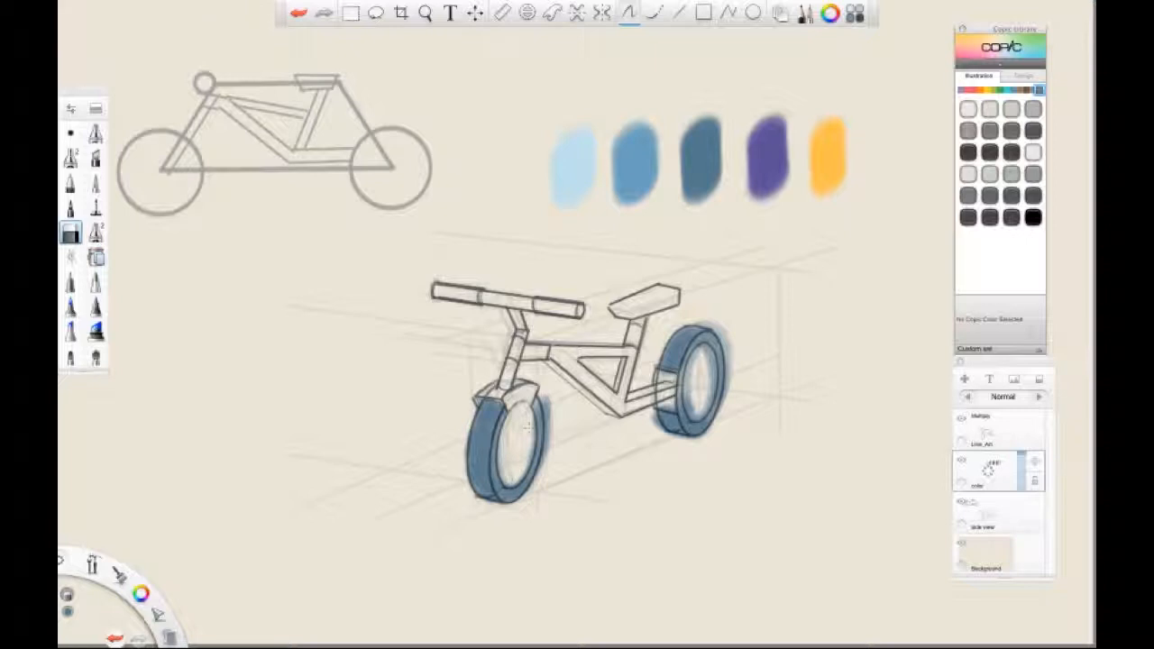
pyautogui.moveTo(549, 399); pyautogui.dragTo(543, 473)
pyautogui.press(']')
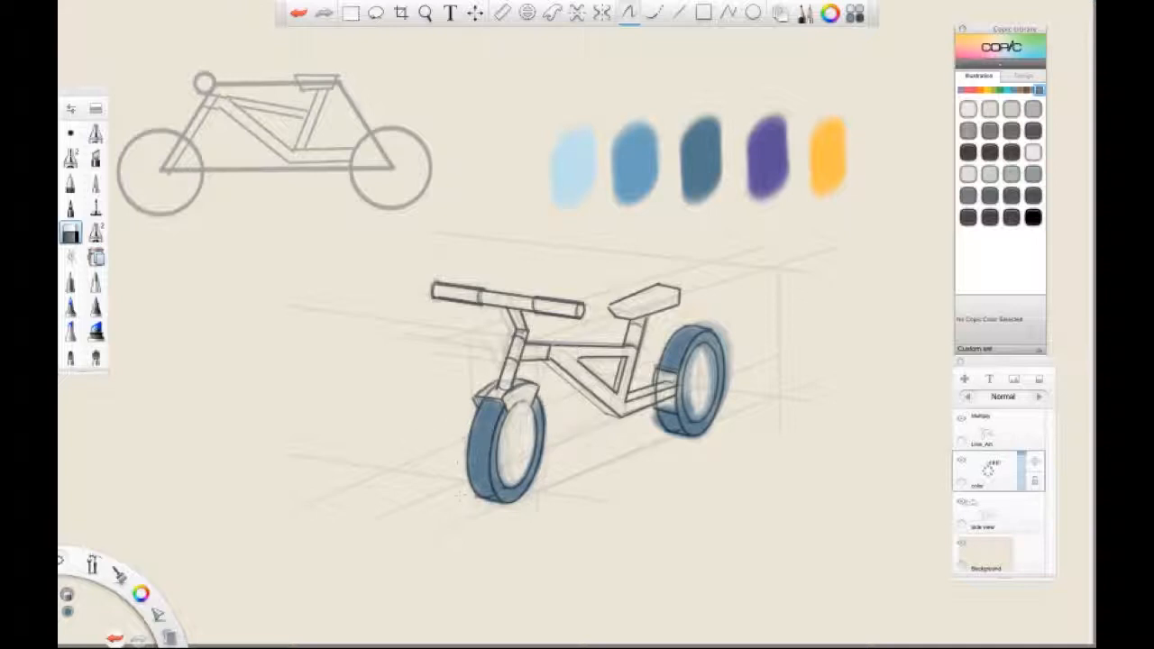
pyautogui.moveTo(680, 390)
pyautogui.mouseDown()
pyautogui.moveTo(696, 412)
pyautogui.moveTo(706, 396)
pyautogui.moveTo(695, 357)
pyautogui.mouseUp()
pyautogui.moveTo(663, 414)
pyautogui.mouseDown()
pyautogui.moveTo(682, 376)
pyautogui.moveTo(685, 408)
pyautogui.moveTo(705, 393)
pyautogui.moveTo(705, 361)
pyautogui.moveTo(707, 404)
pyautogui.moveTo(709, 356)
pyautogui.mouseUp()
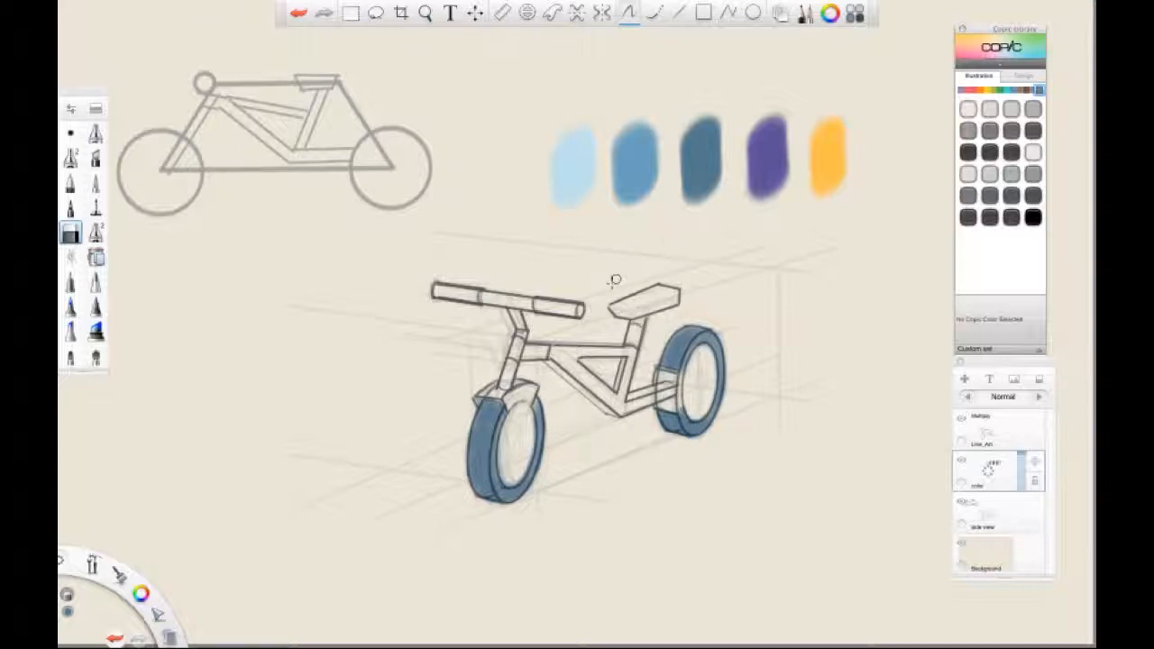
# Fill the front fork, fender, stem and all frame tubes with Manganese Blue sampled from the swatch row.
pyautogui.keyDown('alt'); pyautogui.click(641, 170); pyautogui.keyUp('alt')
pyautogui.moveTo(497, 386)
pyautogui.mouseDown()
pyautogui.moveTo(506, 395)
pyautogui.moveTo(483, 390)
pyautogui.moveTo(536, 391)
pyautogui.moveTo(513, 385)
pyautogui.moveTo(517, 316)
pyautogui.moveTo(522, 334)
pyautogui.moveTo(568, 355)
pyautogui.moveTo(624, 416)
pyautogui.moveTo(667, 387)
pyautogui.moveTo(635, 397)
pyautogui.moveTo(682, 404)
pyautogui.moveTo(664, 372)
pyautogui.mouseUp()
pyautogui.press('[')
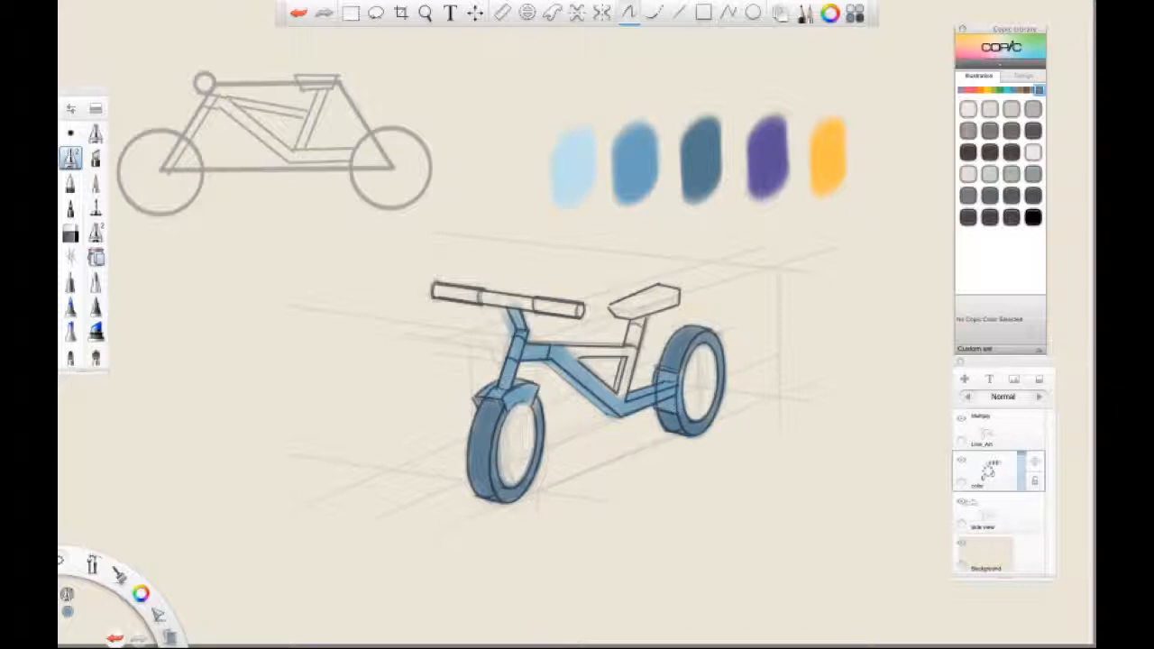
pyautogui.moveTo(557, 352); pyautogui.dragTo(625, 353)
pyautogui.moveTo(624, 396)
pyautogui.mouseDown()
pyautogui.moveTo(635, 320)
pyautogui.moveTo(626, 389)
pyautogui.mouseUp()
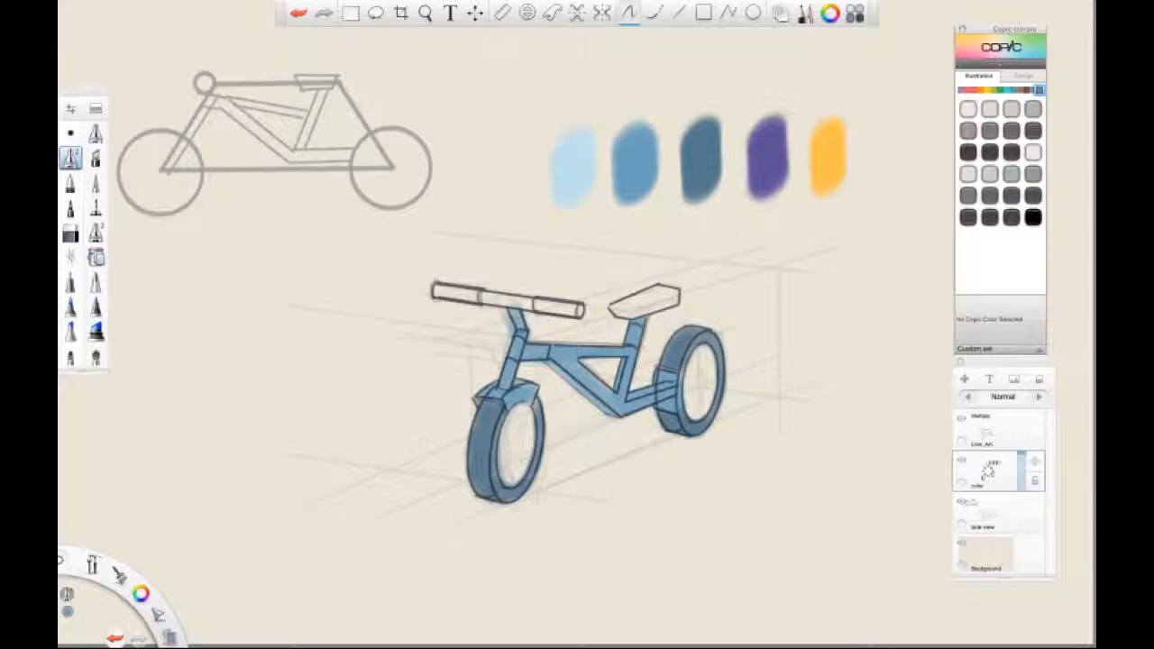
# Touch up the blue at the fork and rear wheel joint, and deepen it along the down tube and seat tube.
pyautogui.moveTo(519, 379); pyautogui.dragTo(503, 386)
pyautogui.moveTo(663, 369); pyautogui.dragTo(657, 383)
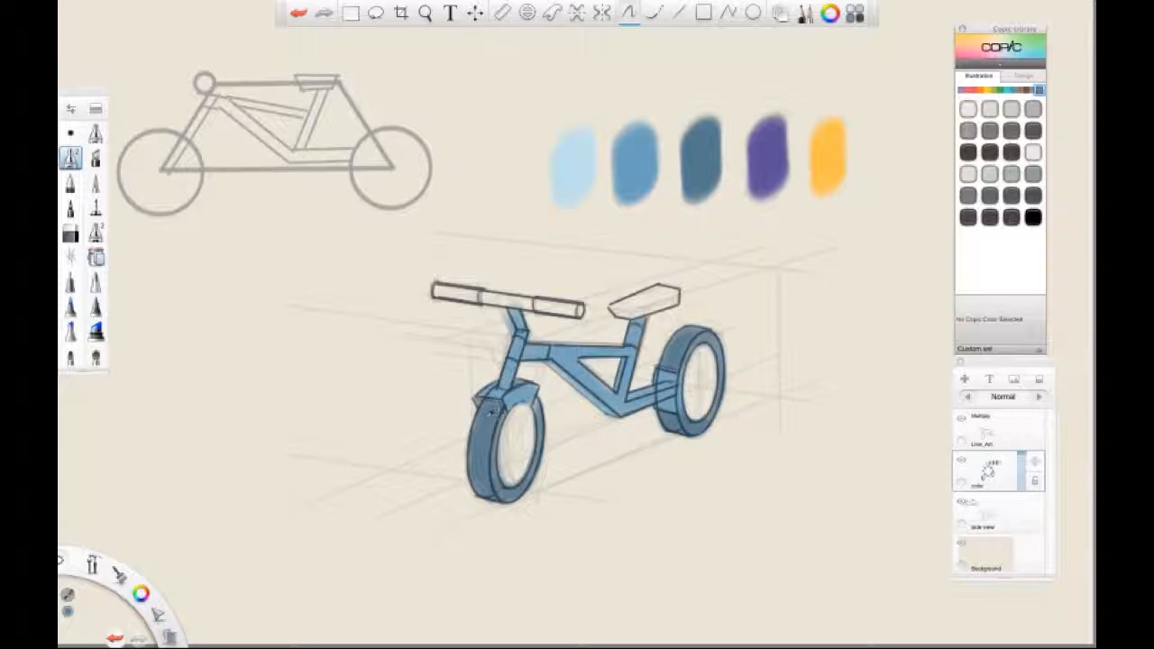
pyautogui.moveTo(546, 366); pyautogui.dragTo(619, 414)
pyautogui.moveTo(625, 355)
pyautogui.mouseDown()
pyautogui.moveTo(617, 380)
pyautogui.moveTo(681, 369)
pyautogui.mouseUp()
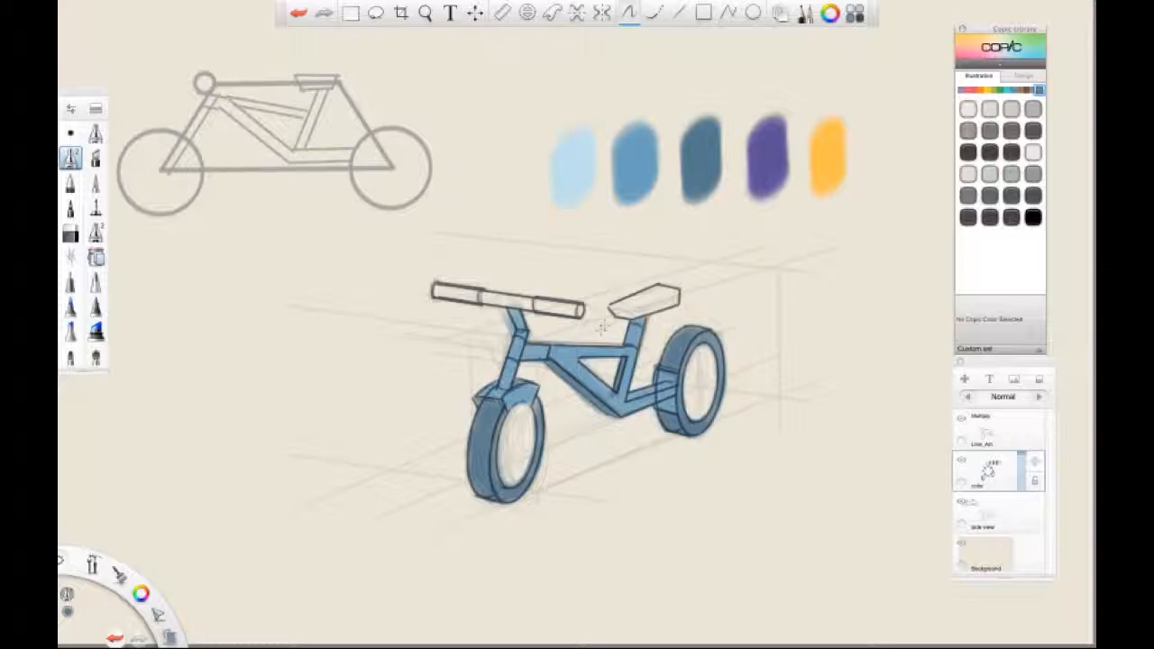
# Colour the bike's seat with Iris purple sampled from the swatch row.
pyautogui.press('alt')
pyautogui.click(771, 153)
pyautogui.moveTo(631, 317)
pyautogui.mouseDown()
pyautogui.moveTo(617, 312)
pyautogui.moveTo(676, 300)
pyautogui.moveTo(642, 316)
pyautogui.moveTo(622, 299)
pyautogui.moveTo(674, 297)
pyautogui.mouseUp()
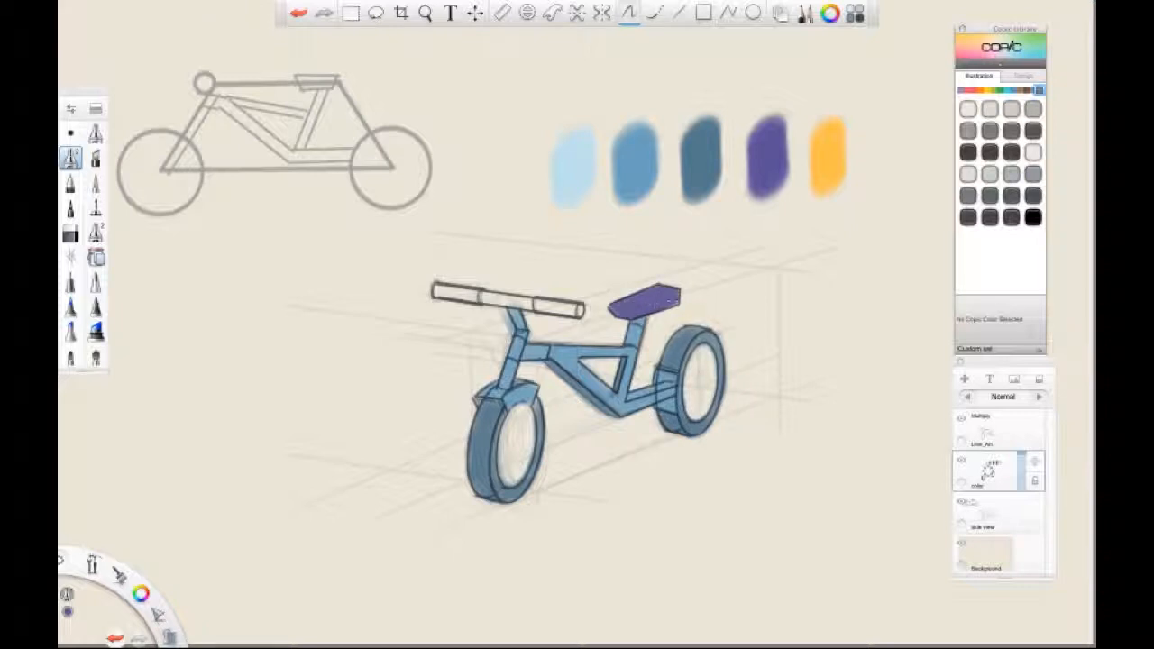
pyautogui.keyDown('alt'); pyautogui.click(483, 426); pyautogui.keyUp('alt')
pyautogui.keyDown('alt'); pyautogui.click(516, 430); pyautogui.keyUp('alt')
pyautogui.moveTo(651, 312); pyautogui.dragTo(663, 298)
# Mix a darker version of the seat's purple from a sample of the seat and shade the lower part of the seat.
pyautogui.click(69, 602)
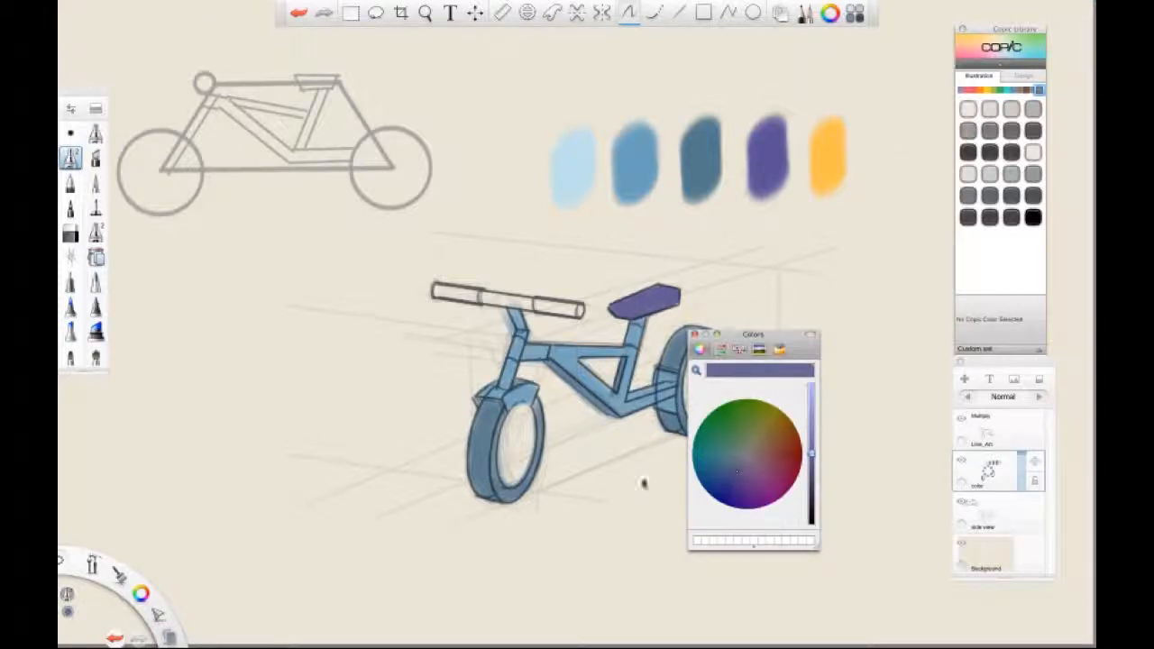
pyautogui.moveTo(813, 452)
pyautogui.mouseDown()
pyautogui.moveTo(813, 469)
pyautogui.moveTo(812, 416)
pyautogui.moveTo(813, 451)
pyautogui.mouseUp()
pyautogui.click(746, 458)
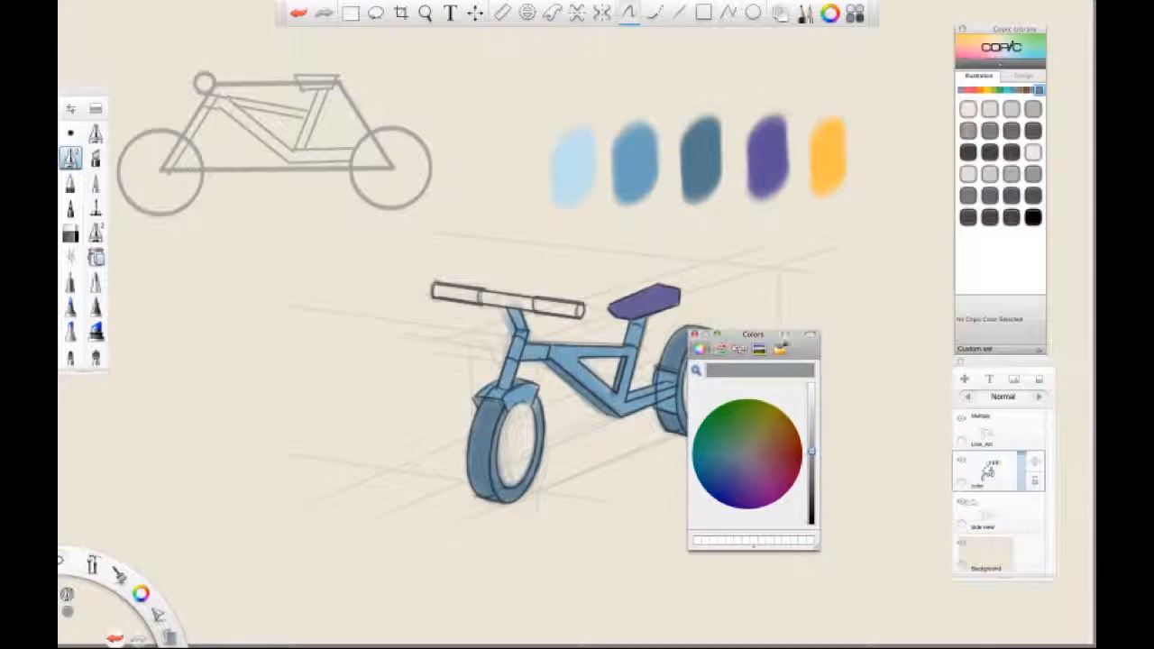
pyautogui.click(696, 369)
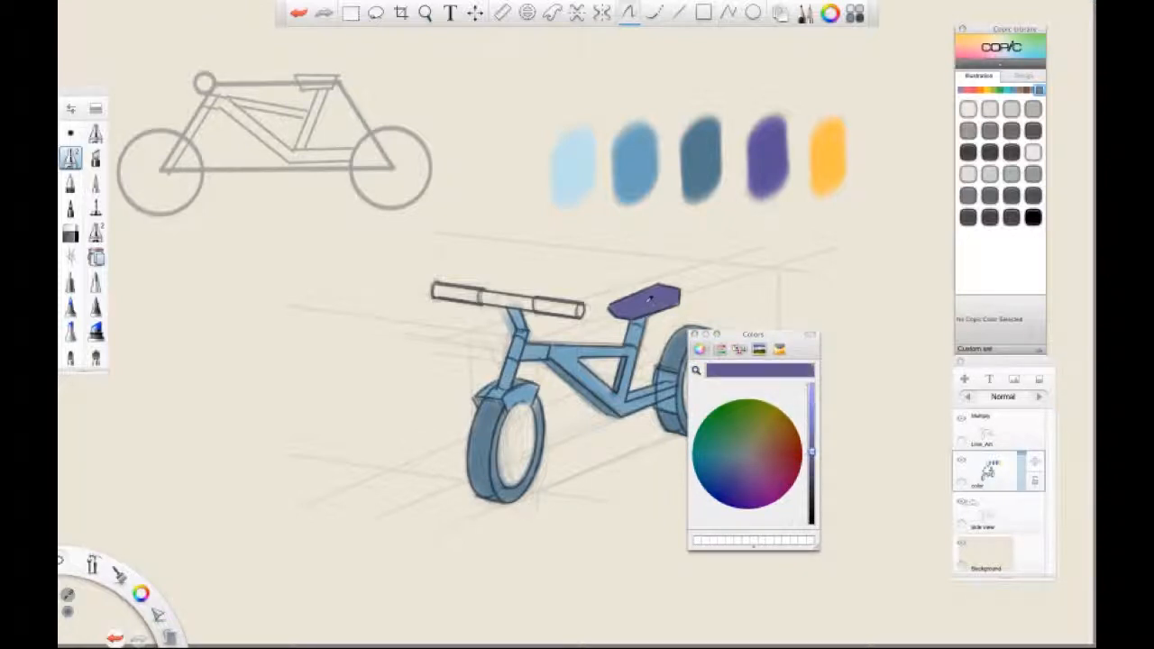
pyautogui.click(650, 302)
pyautogui.moveTo(811, 452); pyautogui.dragTo(811, 464)
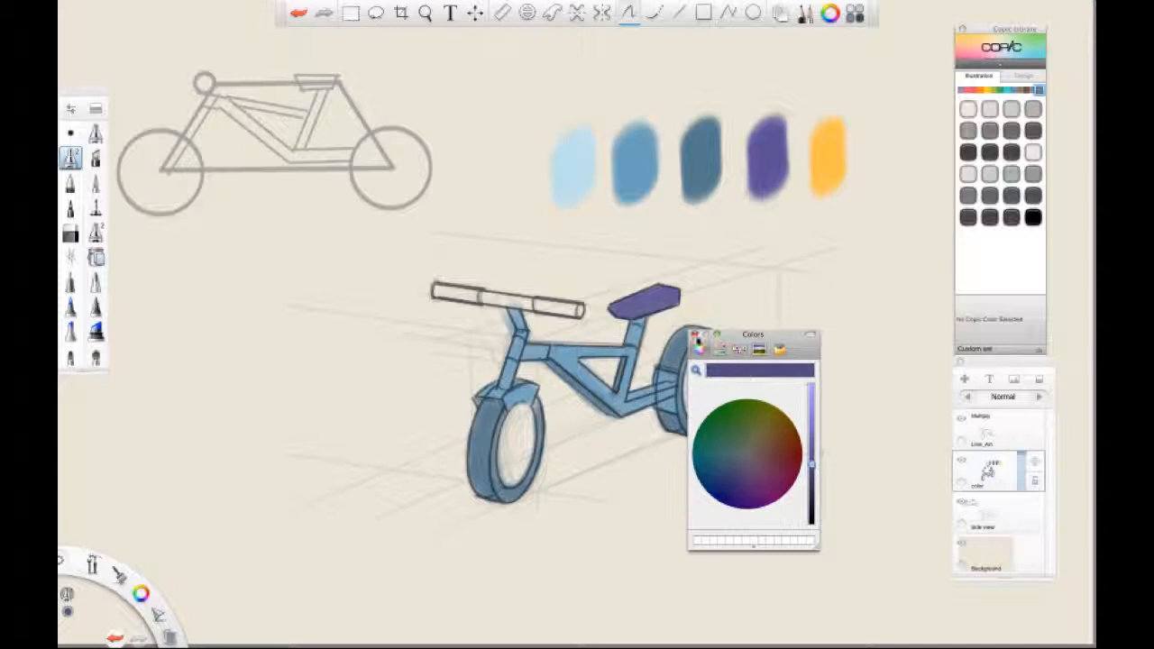
pyautogui.click(694, 335)
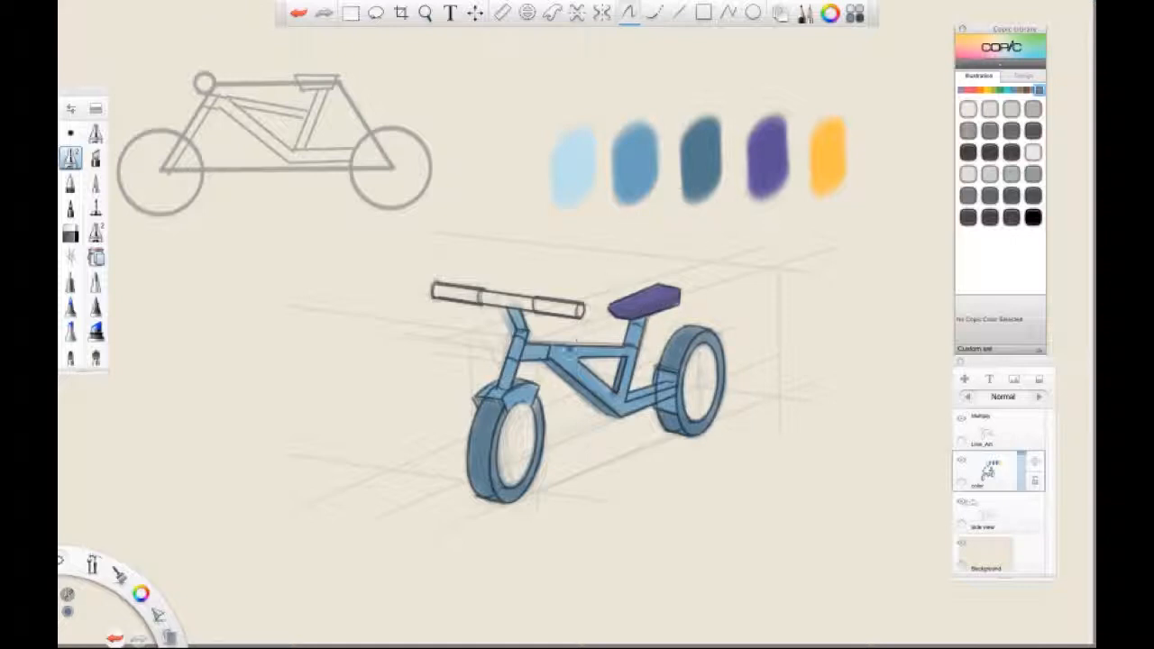
pyautogui.moveTo(471, 295)
pyautogui.mouseDown()
pyautogui.moveTo(436, 294)
pyautogui.moveTo(577, 308)
pyautogui.mouseUp()
pyautogui.keyDown('alt'); pyautogui.click(833, 155); pyautogui.keyUp('alt')
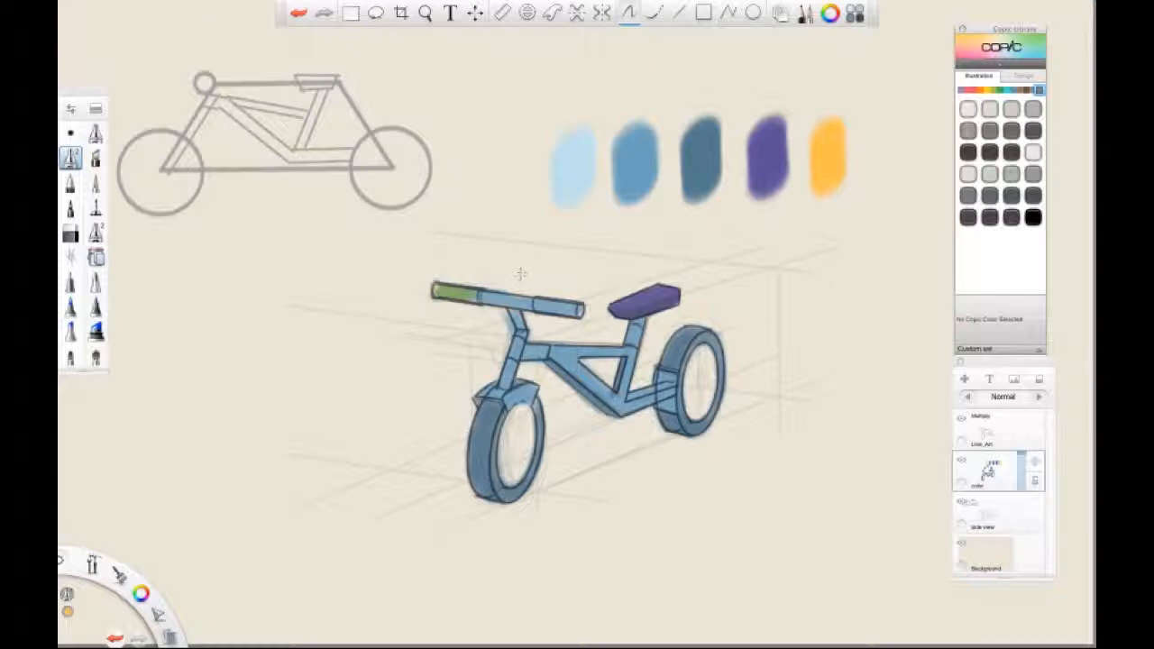
pyautogui.hotkey('ctrl', 'z')
pyautogui.hotkey('ctrl', 'z')
pyautogui.hotkey('ctrl', 'z')
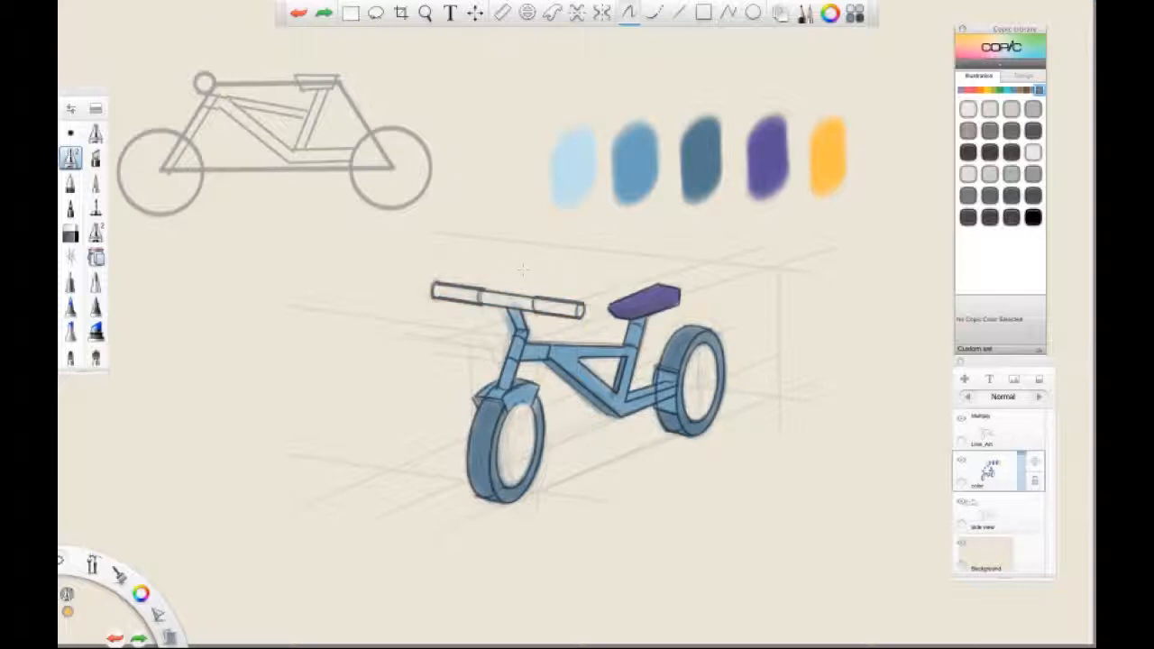
# Colour both handlebar grips Golden Yellow and the bar section between them Manganese Blue.
pyautogui.keyDown('alt'); pyautogui.click(822, 166); pyautogui.keyUp('alt')
pyautogui.moveTo(441, 293); pyautogui.dragTo(577, 310)
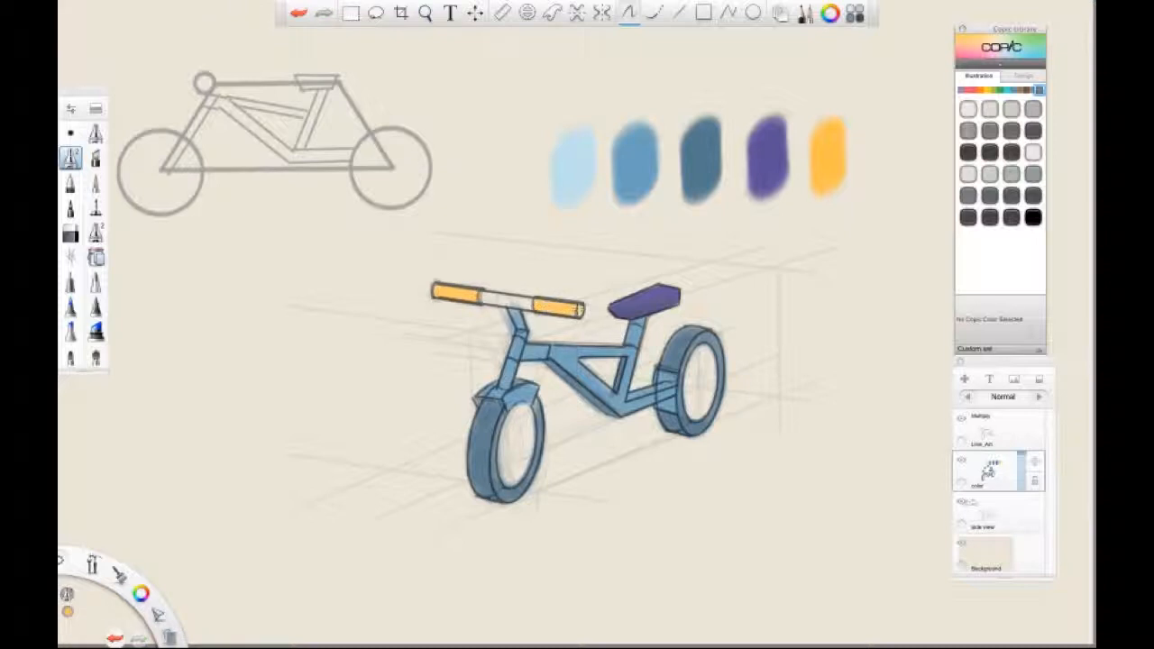
pyautogui.moveTo(509, 290)
pyautogui.mouseDown()
pyautogui.moveTo(491, 299)
pyautogui.moveTo(526, 303)
pyautogui.mouseUp()
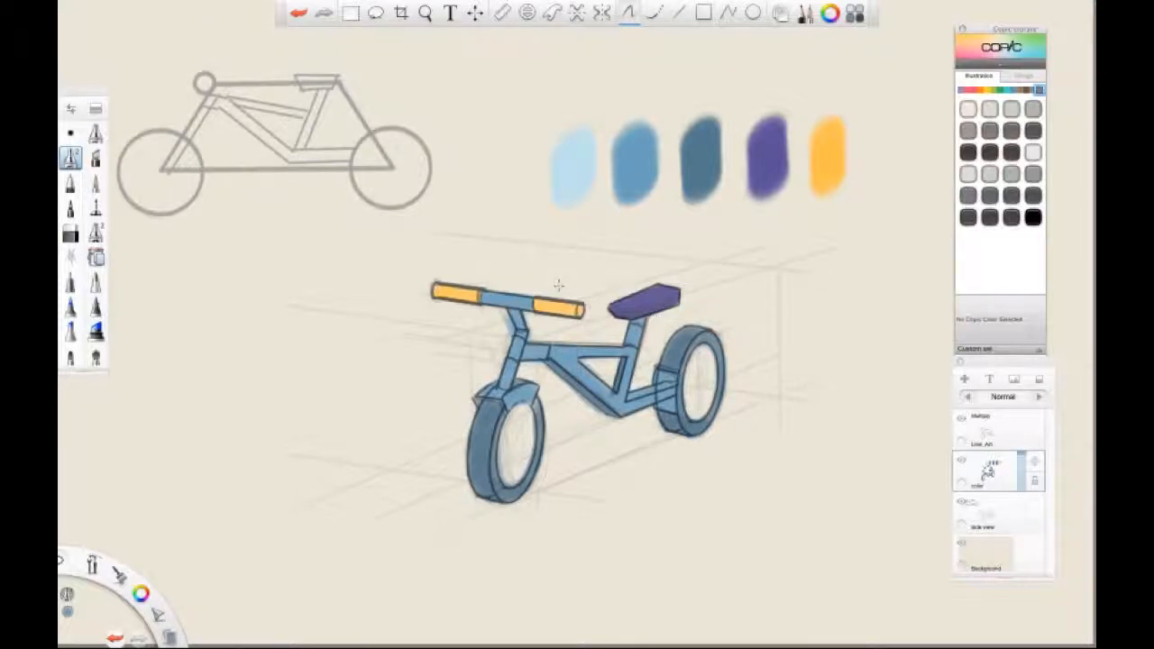
pyautogui.press('e')
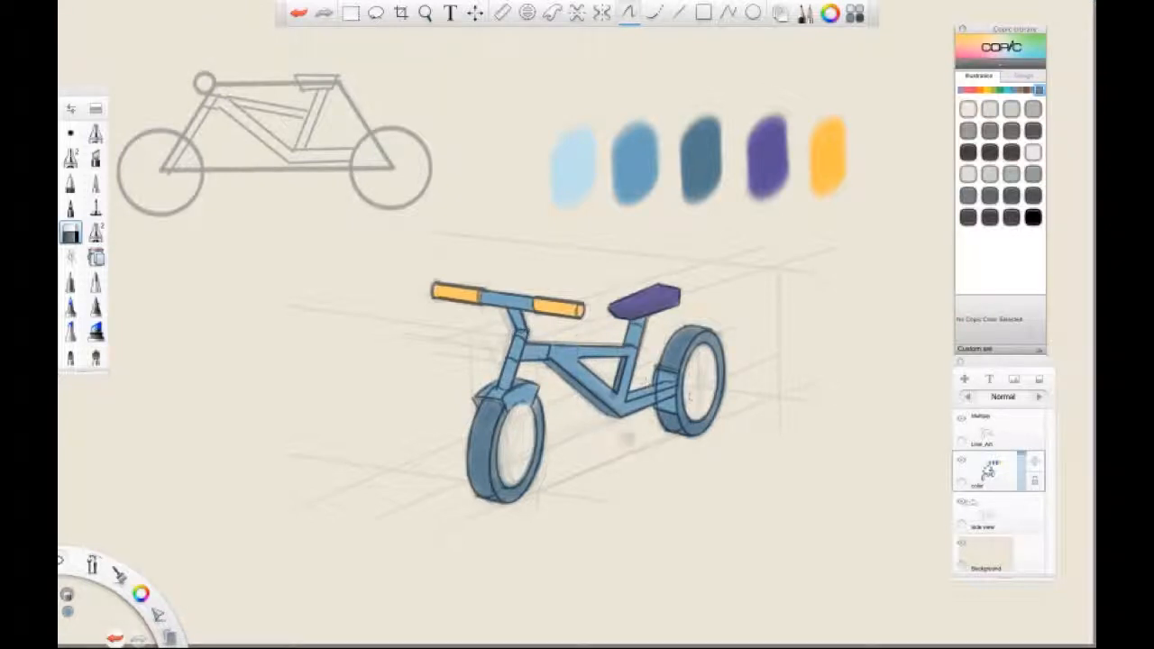
# Zoom in on the bike and shade the underside of the handlebar's centre section with Copic Toner Gray No. 10 (T10).
pyautogui.click(1011, 153)
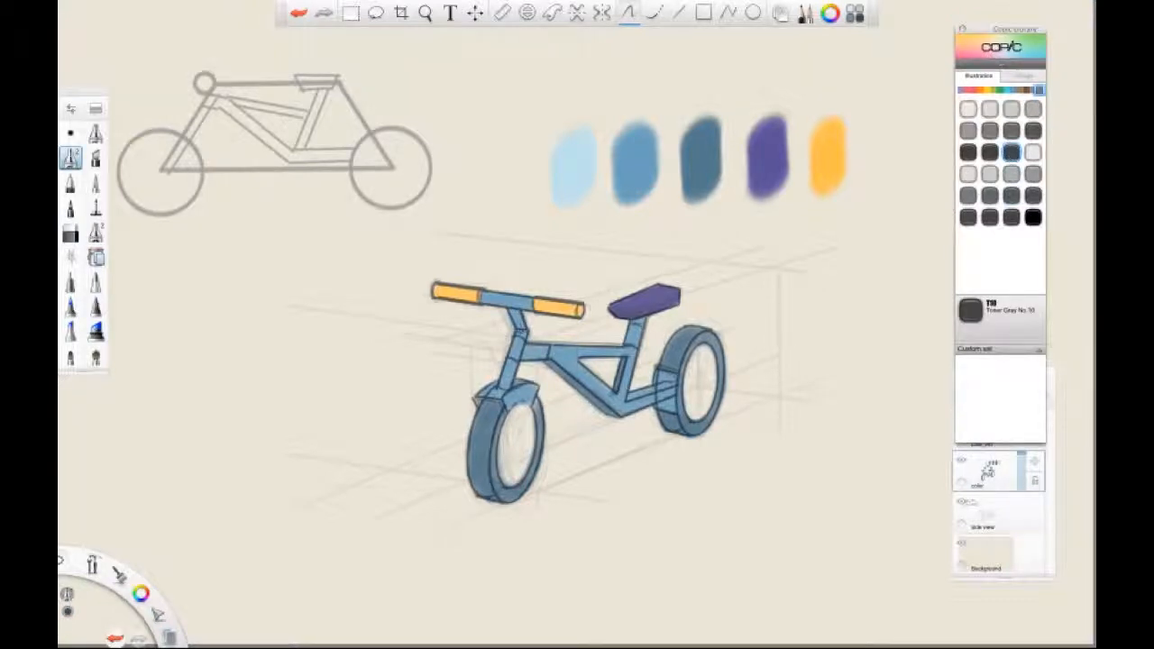
pyautogui.press('[')
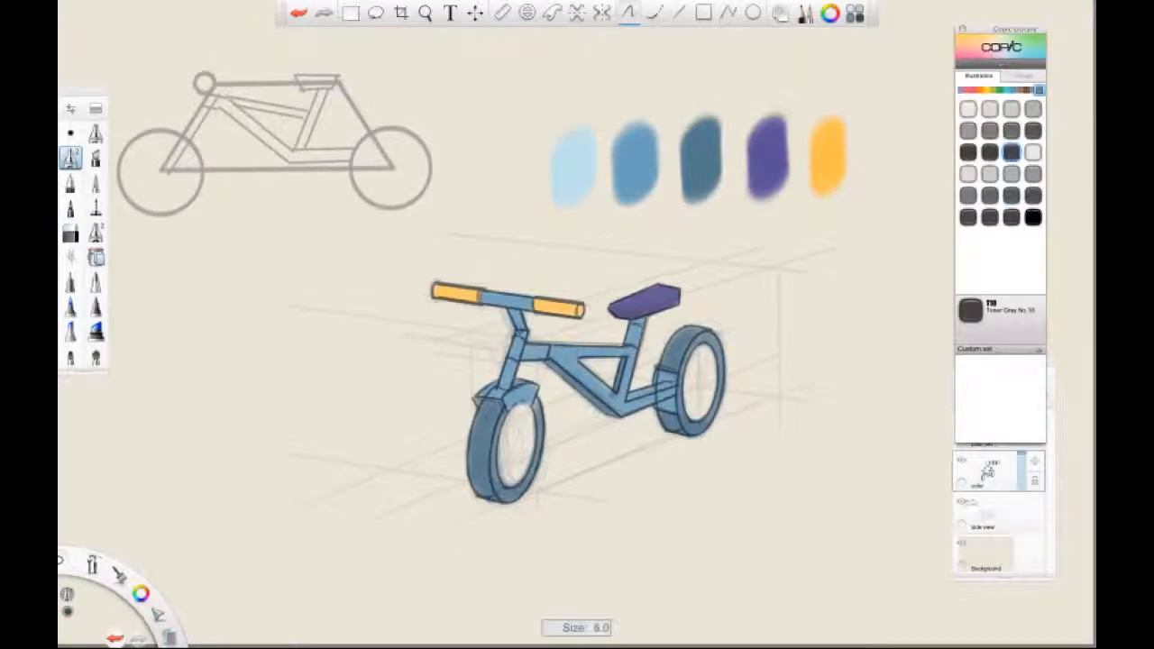
pyautogui.press('space')
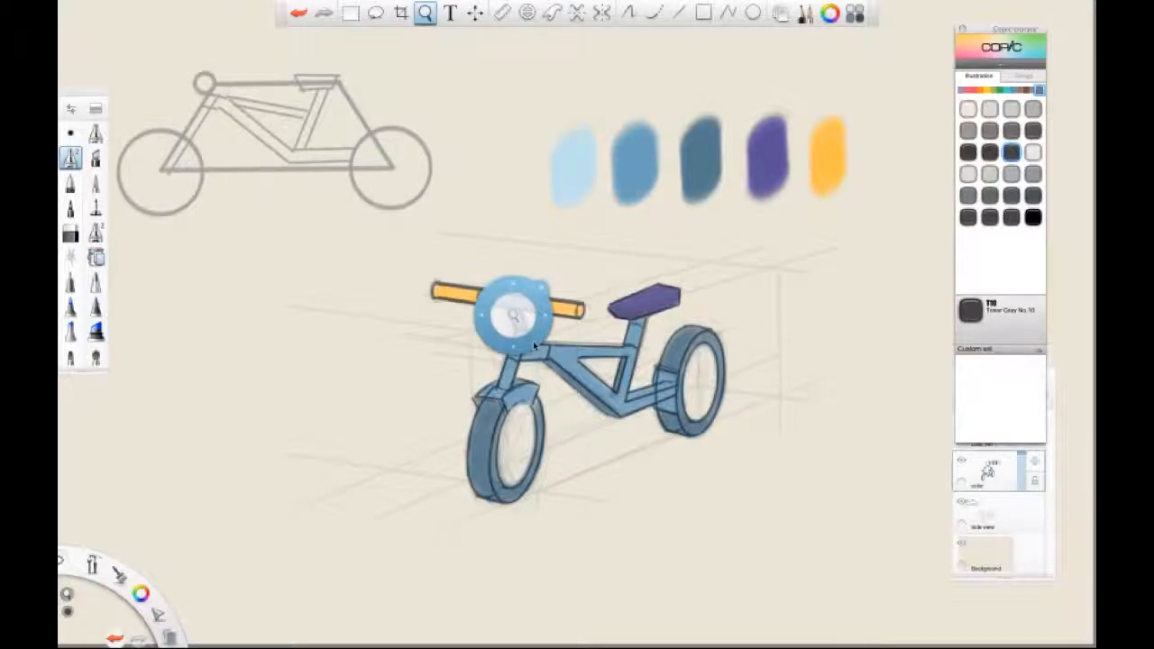
pyautogui.moveTo(526, 330)
pyautogui.mouseDown()
pyautogui.moveTo(567, 340)
pyautogui.moveTo(545, 322)
pyautogui.mouseUp()
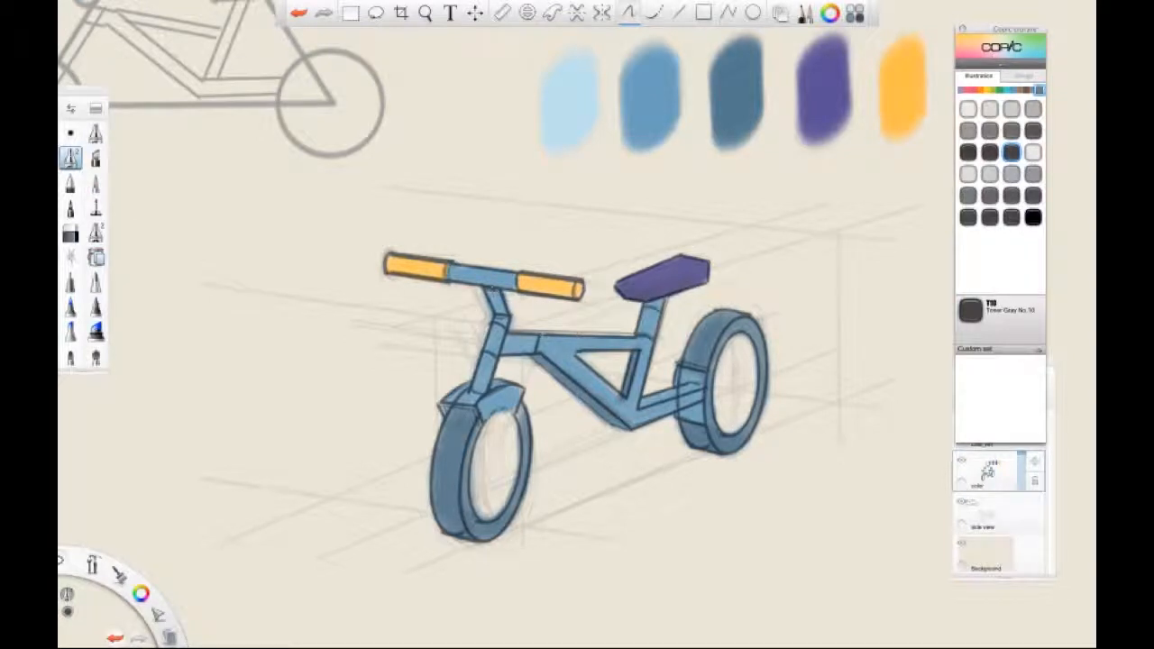
pyautogui.press(']')
pyautogui.press(']')
pyautogui.press(']')
pyautogui.press(']')
pyautogui.press(']')
pyautogui.moveTo(454, 279); pyautogui.dragTo(525, 286)
pyautogui.hotkey('ctrl', 'z')
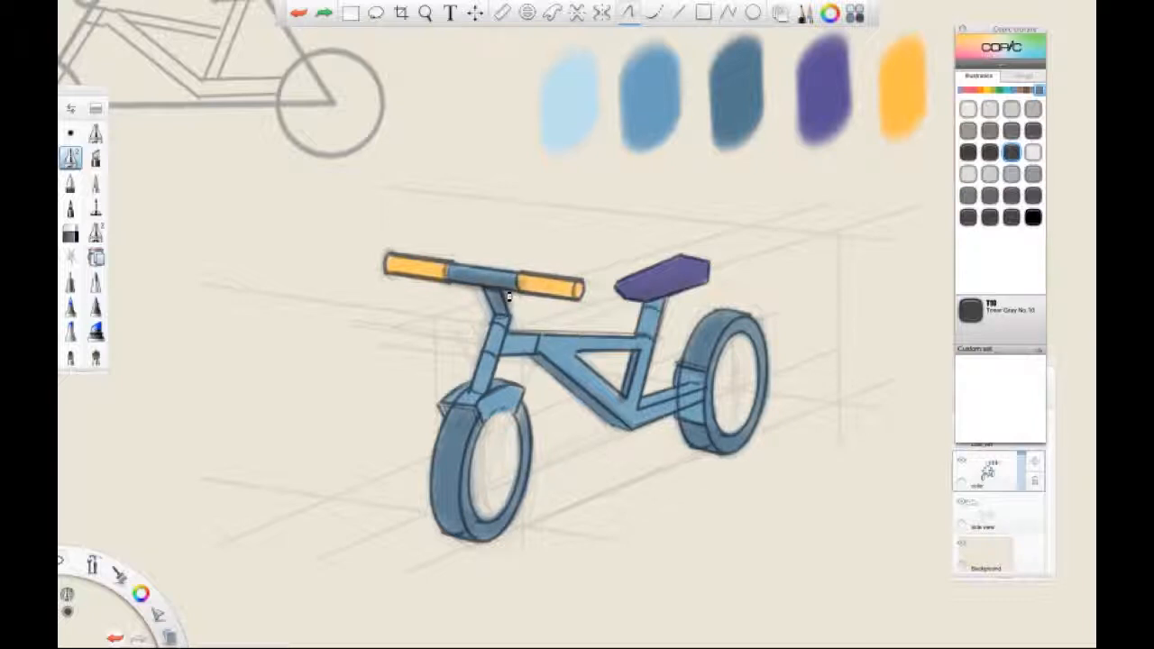
# Shade the underside of the whole handlebar, including both yellow grips, with Toner Gray No. 10, redoing the stroke until it fits.
pyautogui.moveTo(384, 275); pyautogui.dragTo(589, 303)
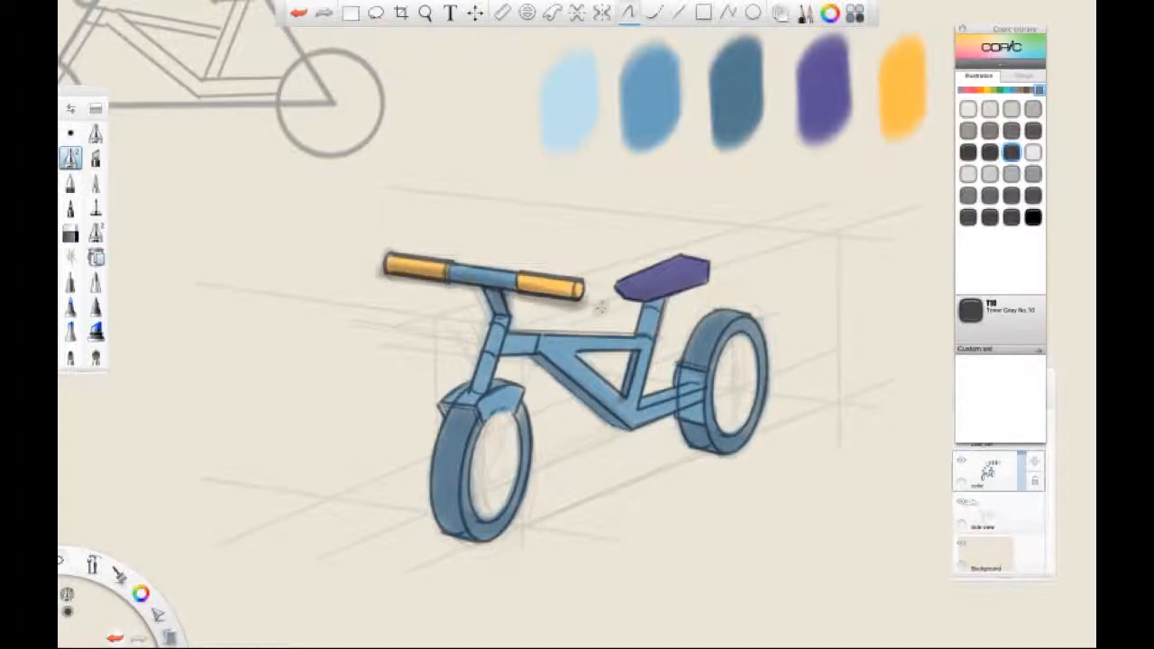
pyautogui.hotkey('ctrl', 'z')
pyautogui.moveTo(450, 282); pyautogui.dragTo(520, 293)
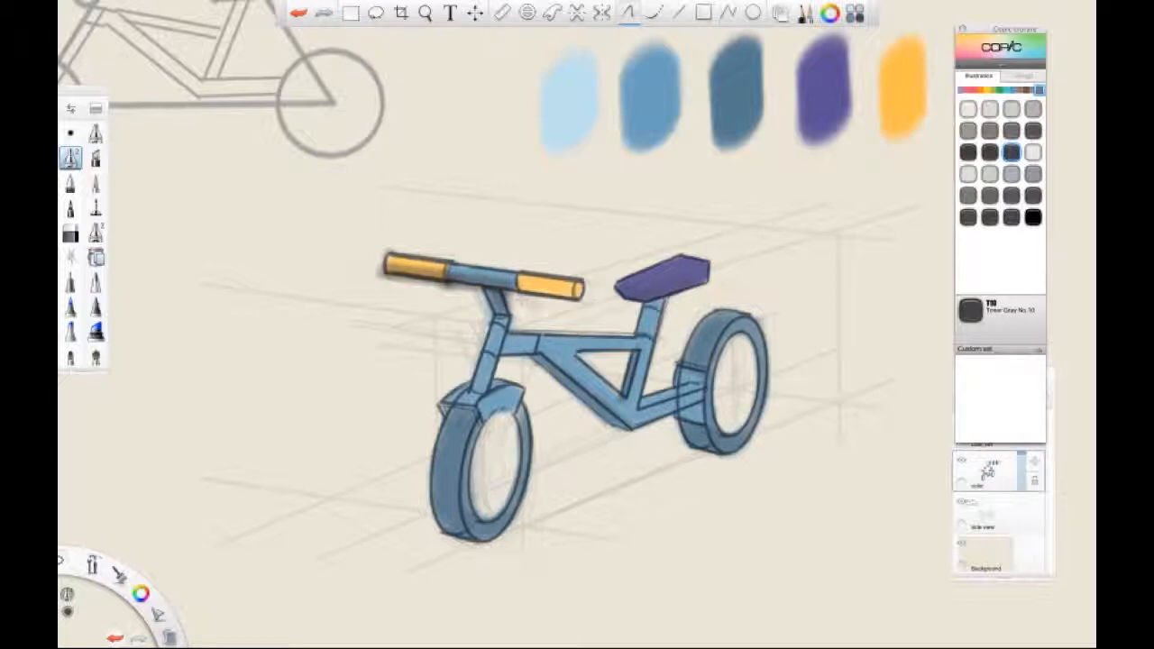
pyautogui.hotkey('ctrl', 'z')
pyautogui.moveTo(450, 281); pyautogui.dragTo(599, 297)
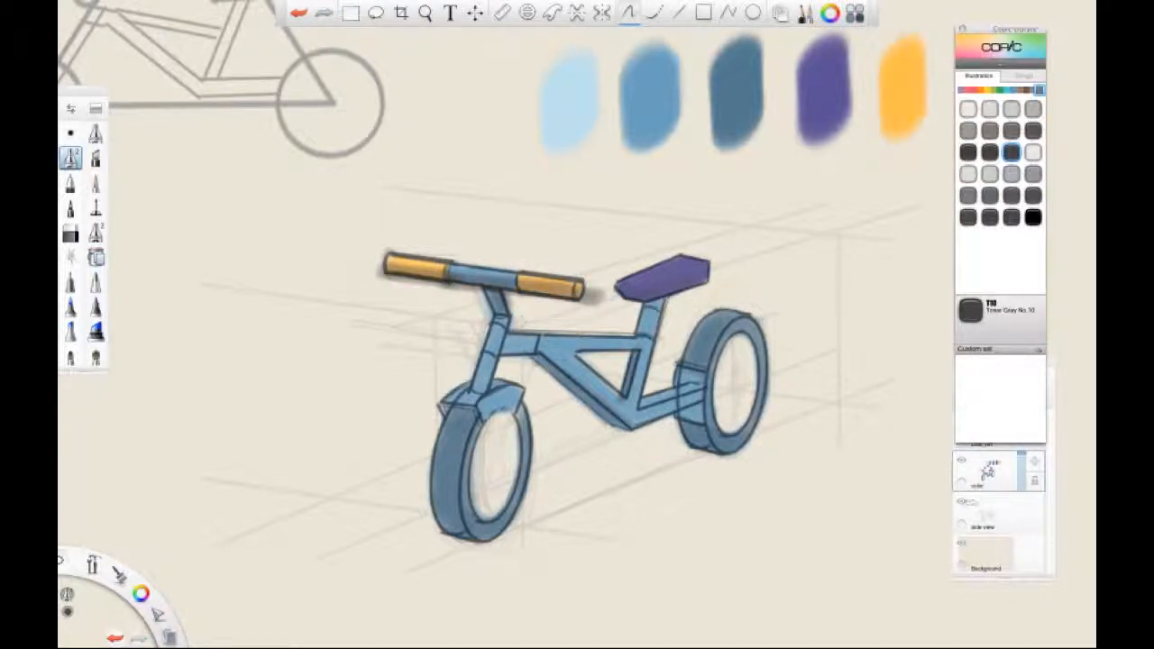
# Add Toner Gray No. 10 shadows beneath the front fender, on the seat post, and along the down tube and top tube.
pyautogui.moveTo(443, 409); pyautogui.dragTo(520, 411)
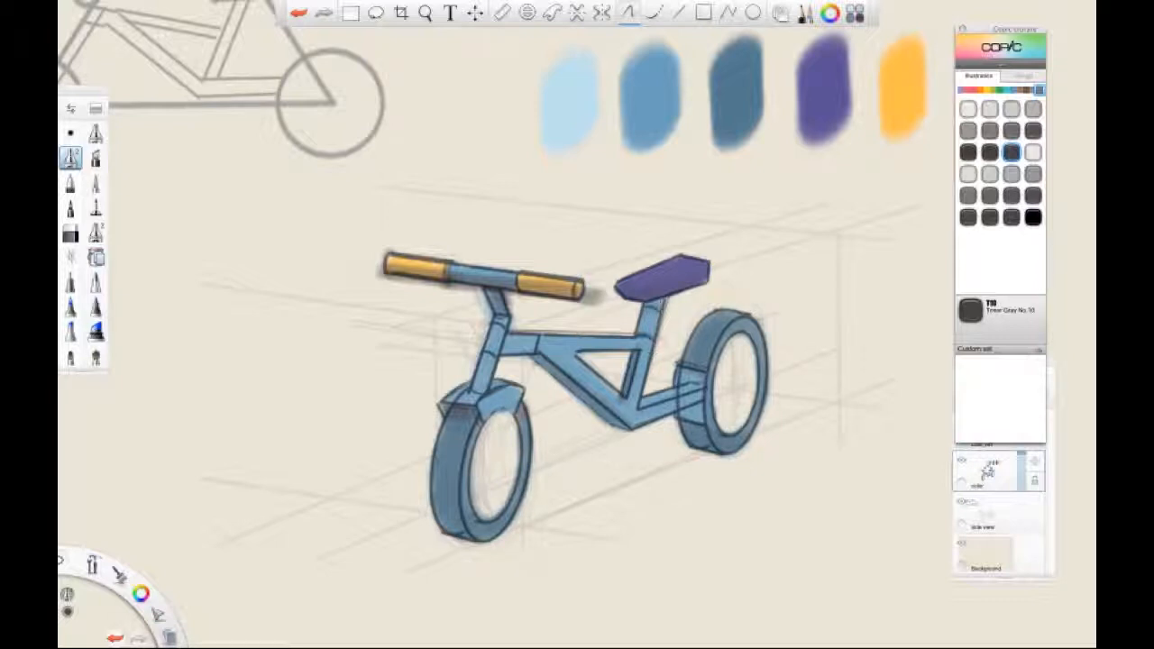
pyautogui.moveTo(658, 300); pyautogui.dragTo(652, 365)
pyautogui.hotkey('ctrl', 'z')
pyautogui.moveTo(661, 304)
pyautogui.mouseDown()
pyautogui.moveTo(649, 383)
pyautogui.moveTo(710, 389)
pyautogui.mouseUp()
pyautogui.moveTo(546, 345); pyautogui.dragTo(649, 422)
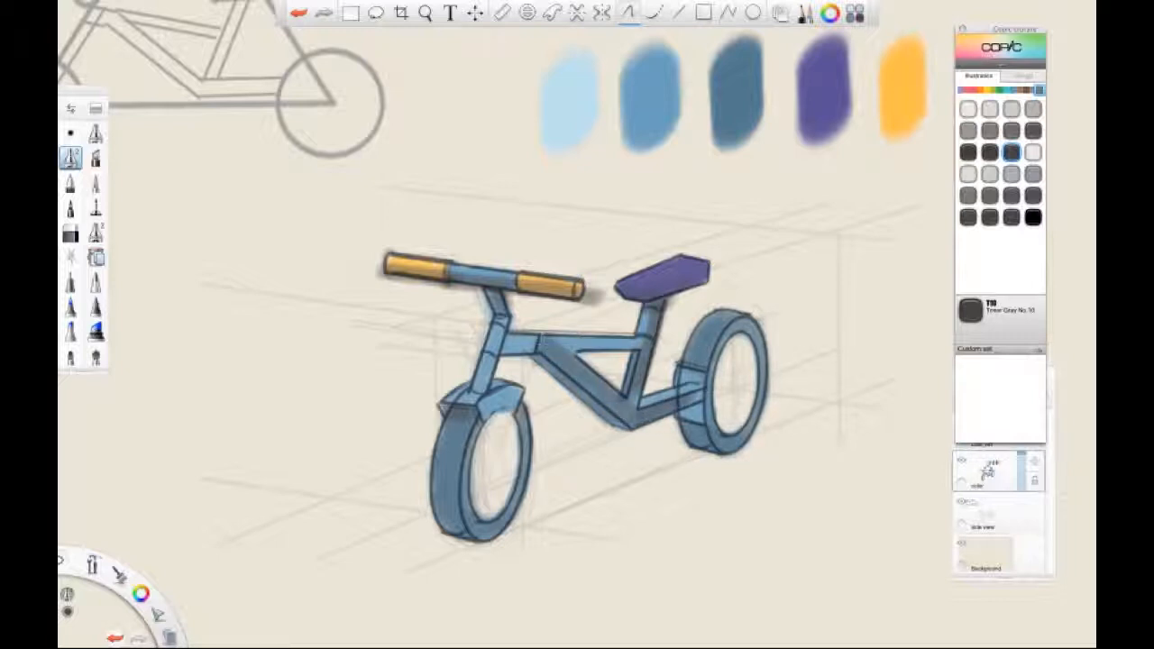
pyautogui.moveTo(557, 343); pyautogui.dragTo(623, 343)
pyautogui.moveTo(508, 346); pyautogui.dragTo(586, 344)
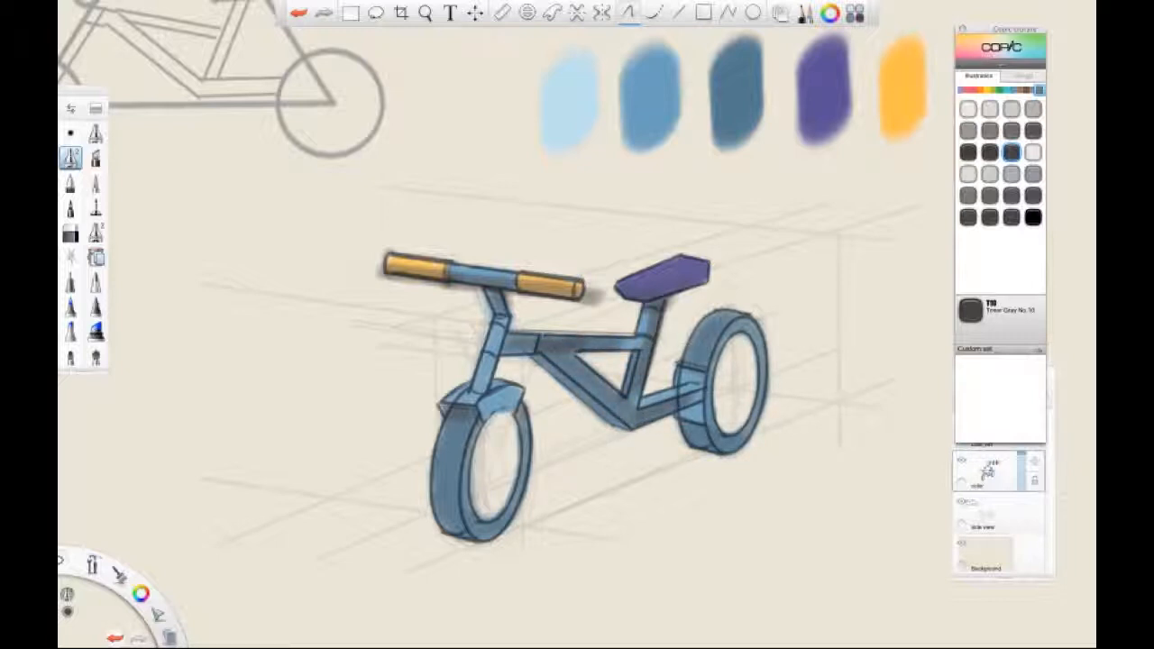
# Reduce the brush size to 5 and darken the two seams where the grips meet the handlebar's centre section.
pyautogui.press('[')
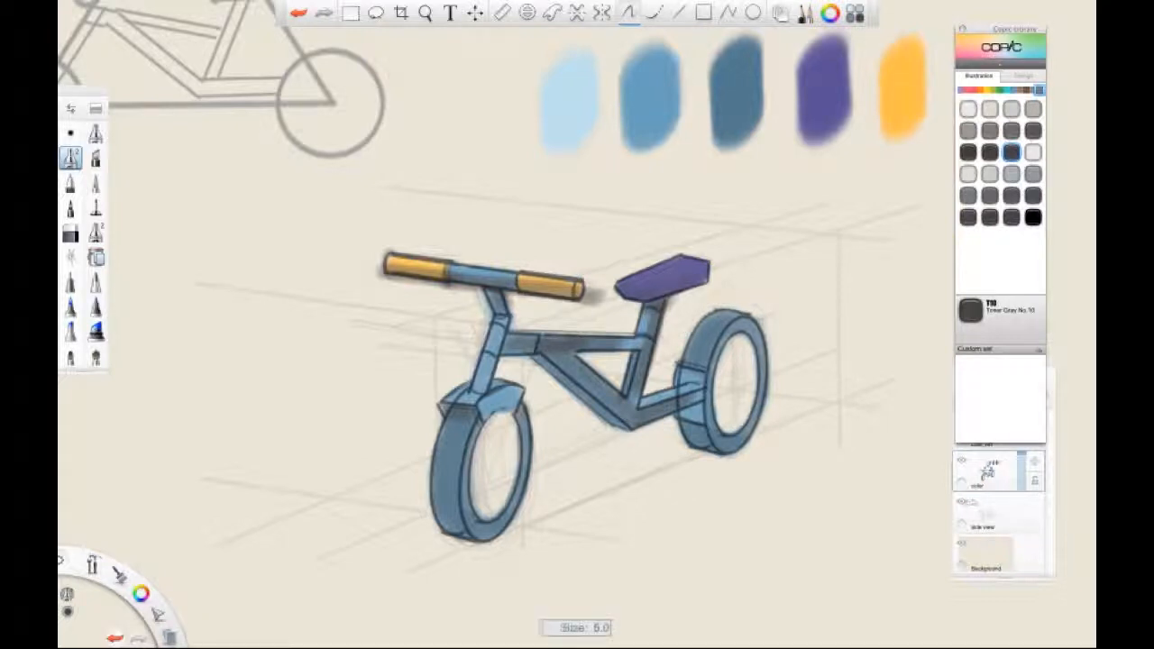
pyautogui.moveTo(452, 262); pyautogui.dragTo(448, 278)
pyautogui.moveTo(517, 274); pyautogui.dragTo(514, 288)
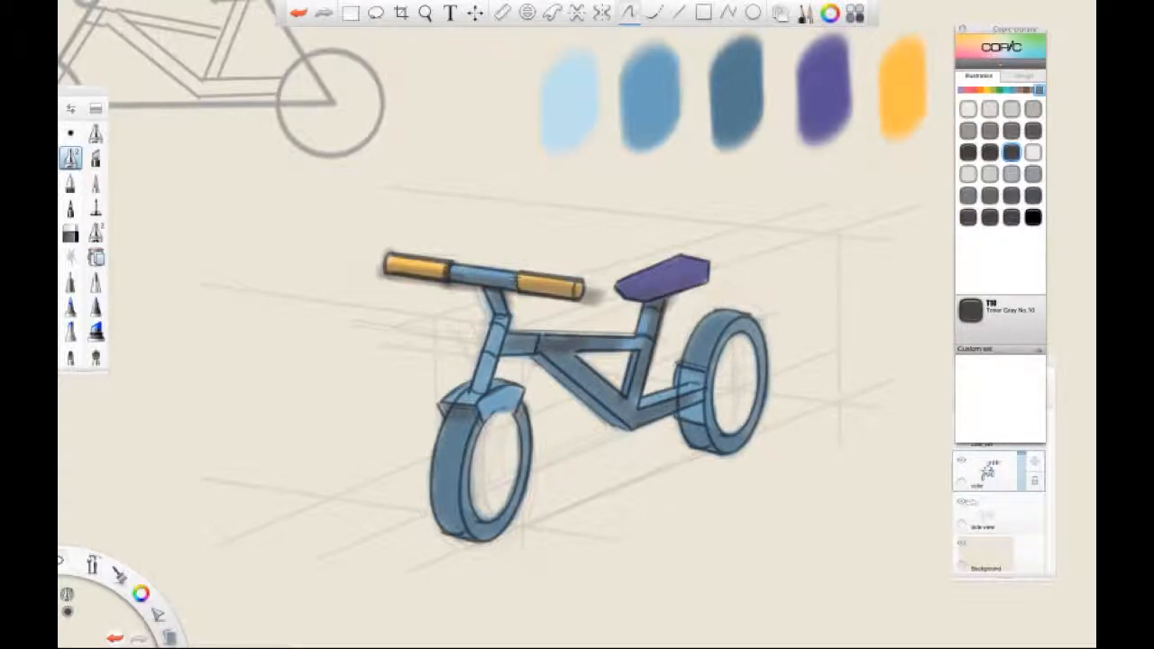
# Deepen the shadow under the outer yellow grip and darken the end face of the other grip, and enlarge the brush to size 10.
pyautogui.press(']')
pyautogui.press(']')
pyautogui.moveTo(515, 287); pyautogui.dragTo(578, 300)
pyautogui.hotkey('ctrl', 'z')
pyautogui.moveTo(384, 269); pyautogui.dragTo(447, 281)
pyautogui.moveTo(571, 283); pyautogui.dragTo(589, 297)
pyautogui.press(']')
pyautogui.press(']')
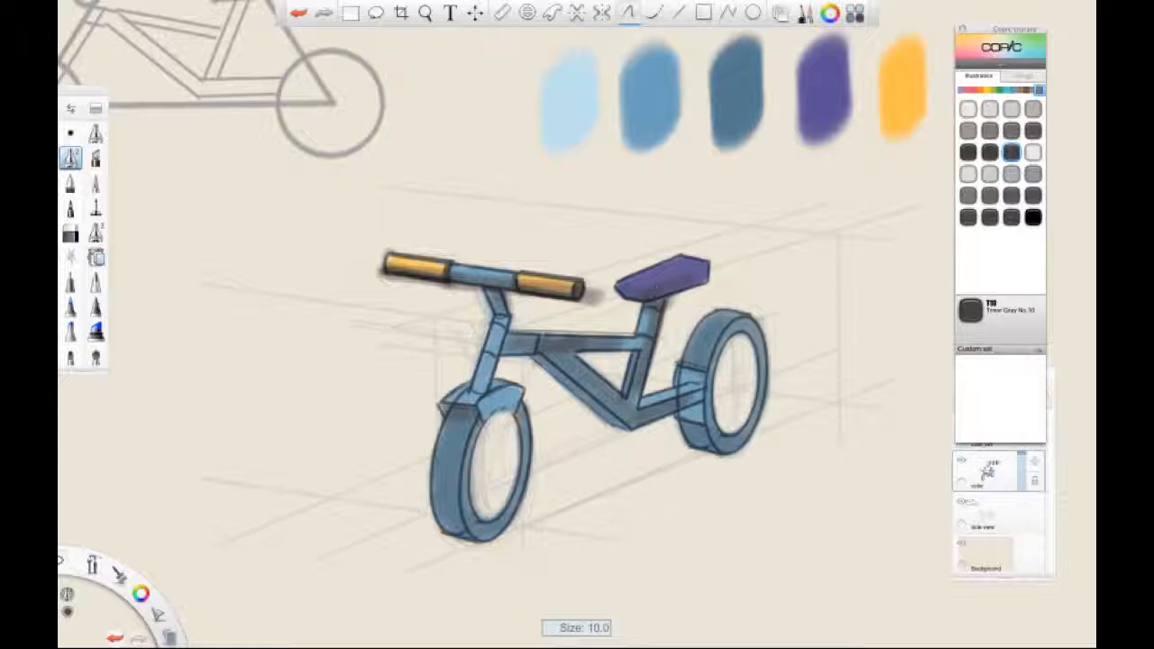
# Shade the rear wheel's tyre with Toner Gray No. 10, redoing the first stroke along the opening's edge.
pyautogui.moveTo(734, 321); pyautogui.dragTo(709, 360)
pyautogui.hotkey('ctrl', 'z')
pyautogui.moveTo(743, 321)
pyautogui.mouseDown()
pyautogui.moveTo(716, 363)
pyautogui.moveTo(750, 385)
pyautogui.mouseUp()
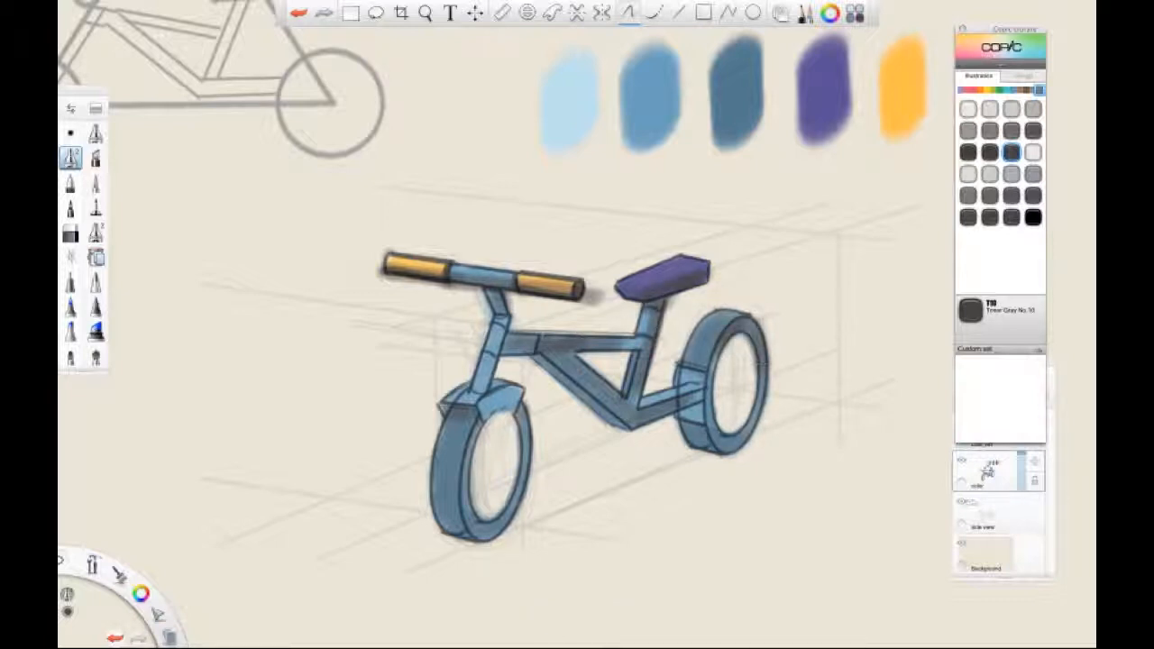
# Erase the stray grey shading beyond the end of the handlebar grip and beneath the purple seat.
pyautogui.press('e')
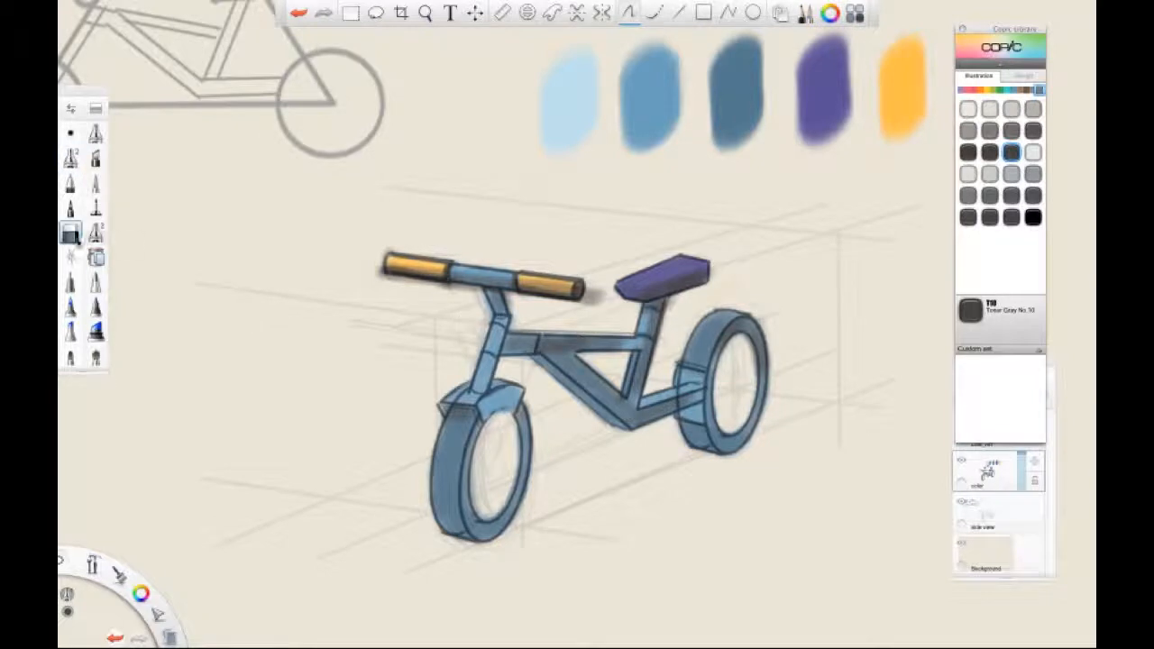
pyautogui.moveTo(595, 296); pyautogui.dragTo(590, 291)
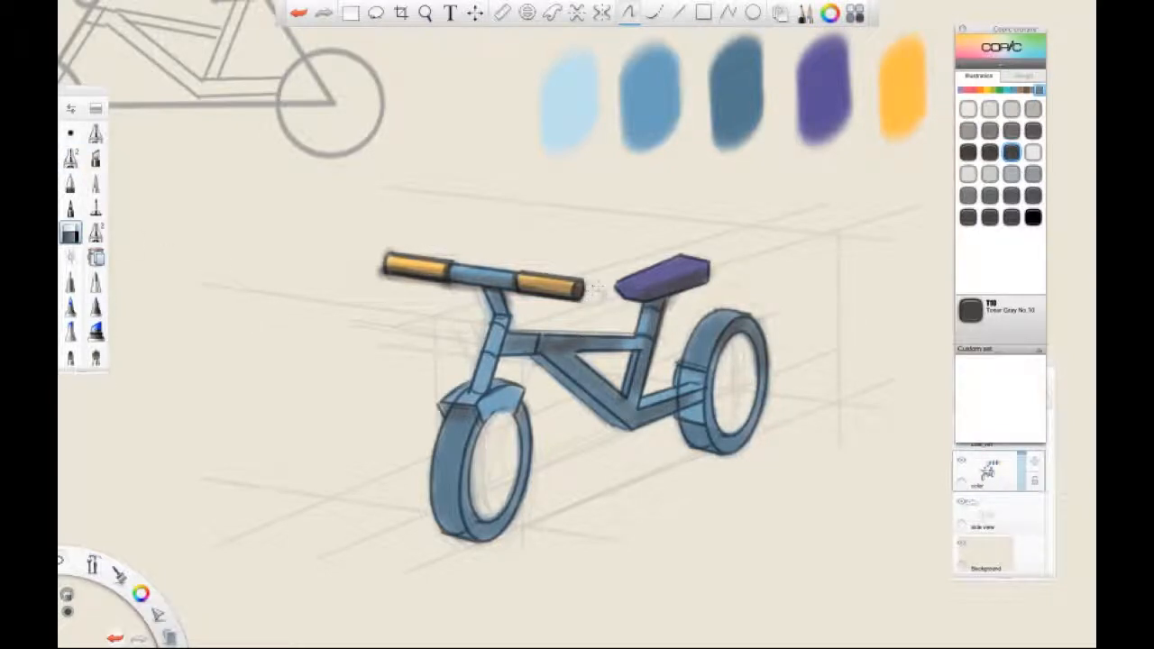
pyautogui.moveTo(676, 308); pyautogui.dragTo(674, 302)
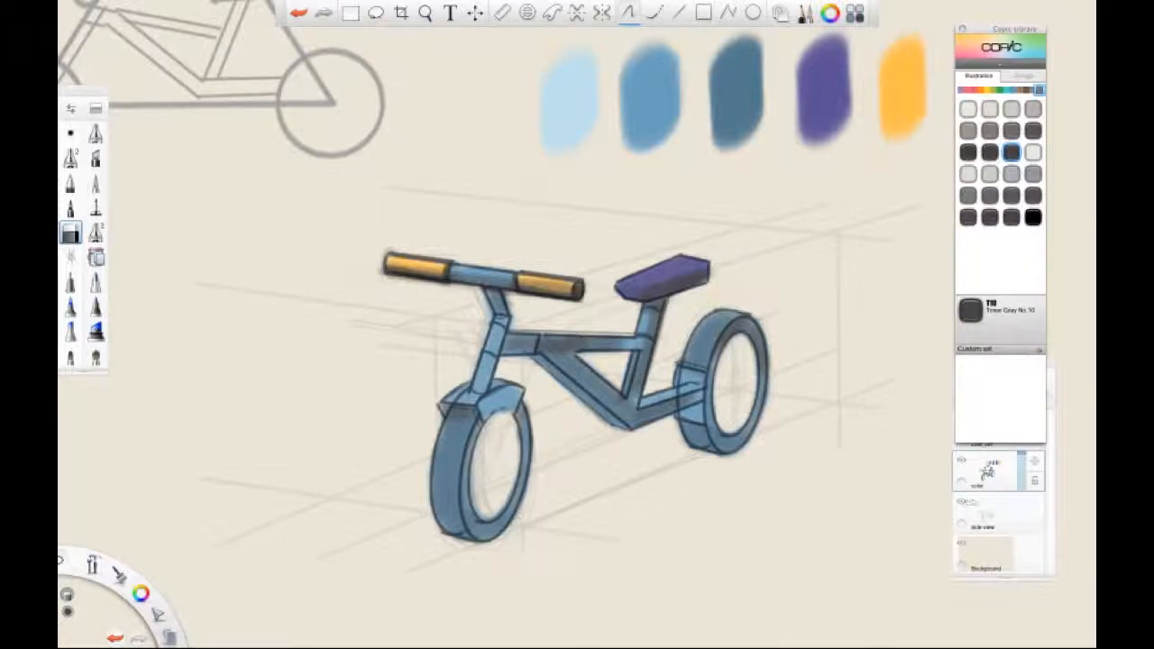
# Bring the layer list in front of the color library and switch from the eraser to the round dot brush.
pyautogui.press('space')
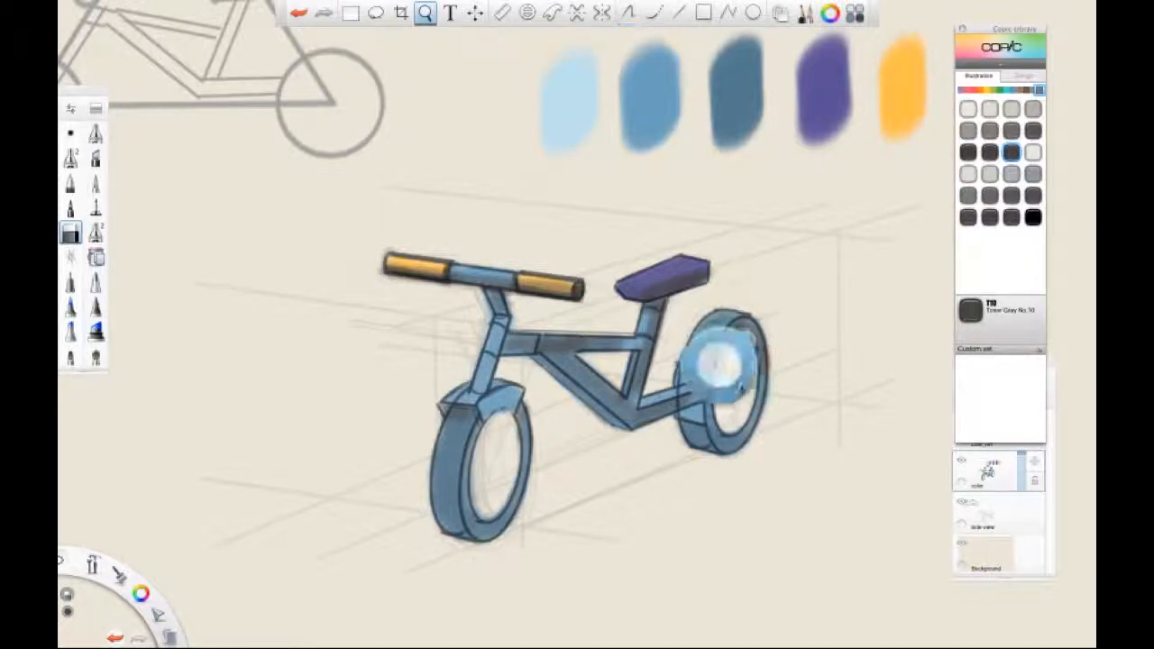
pyautogui.moveTo(733, 371)
pyautogui.mouseDown()
pyautogui.moveTo(703, 375)
pyautogui.moveTo(673, 416)
pyautogui.moveTo(690, 410)
pyautogui.mouseUp()
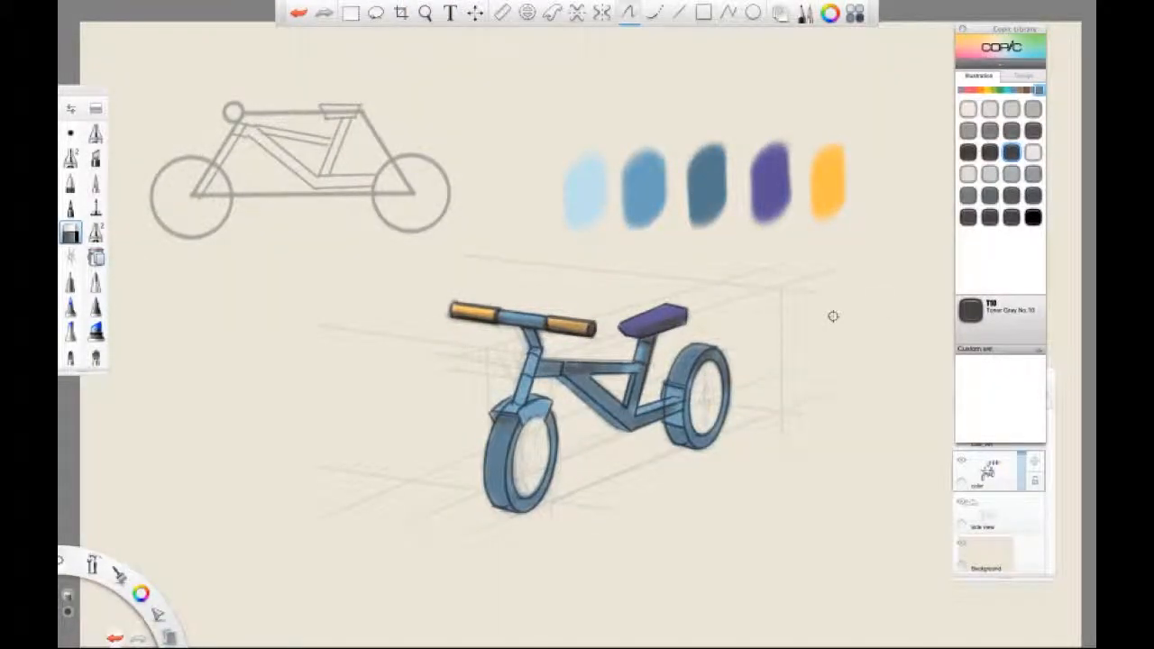
pyautogui.click(1053, 370)
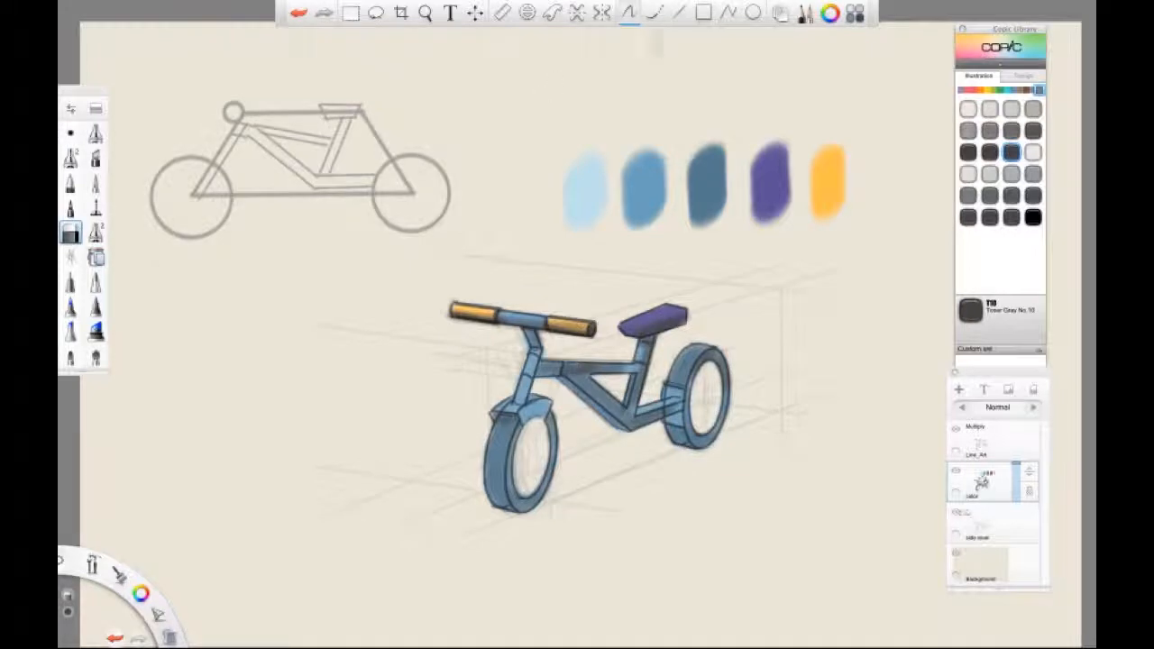
pyautogui.click(678, 13)
pyautogui.click(475, 12)
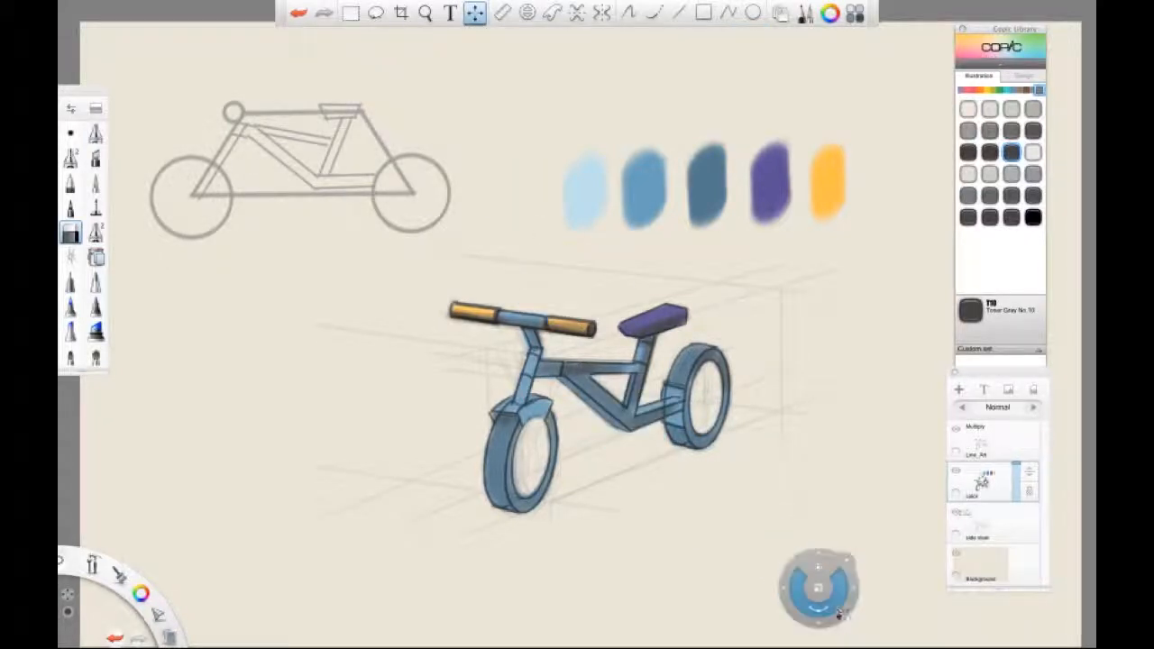
pyautogui.click(71, 133)
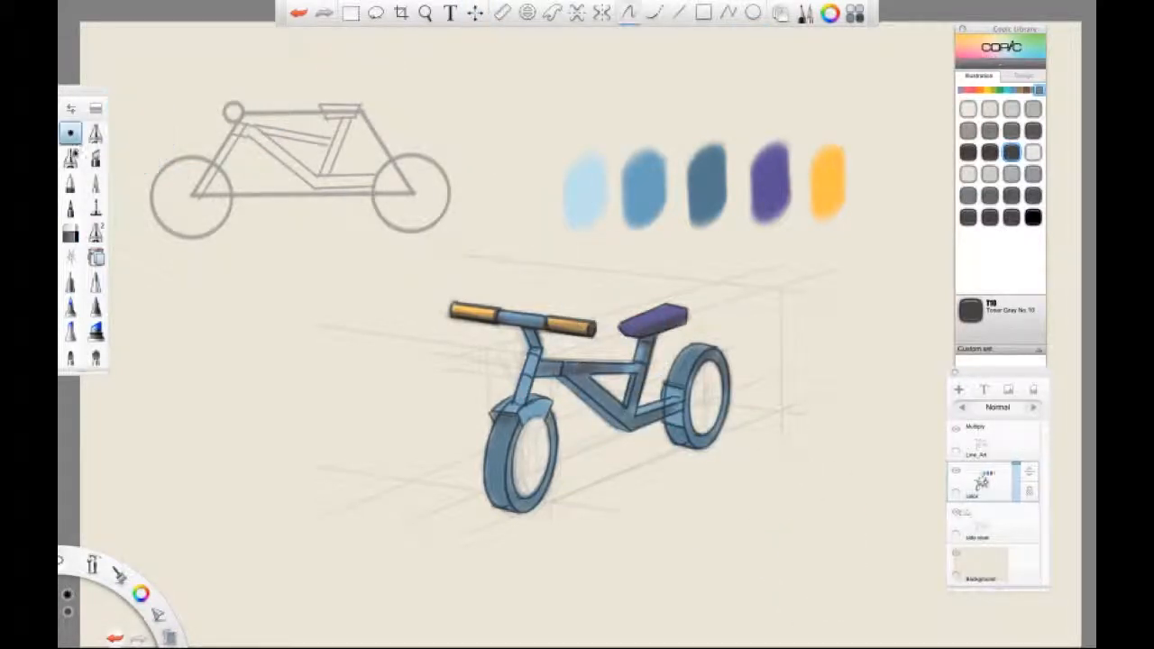